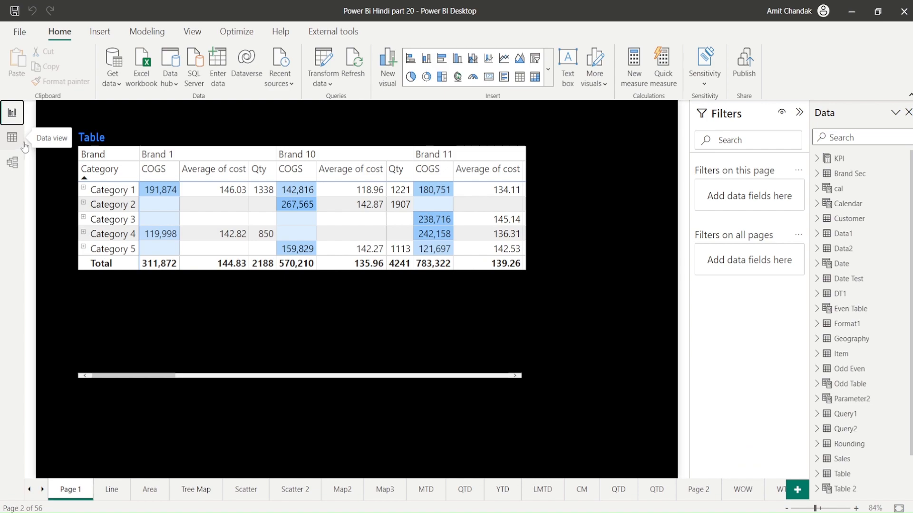
Display the Date table's data and examine the CALENDAR start and end dates in its definition and the EOM column's formula
click(16, 145)
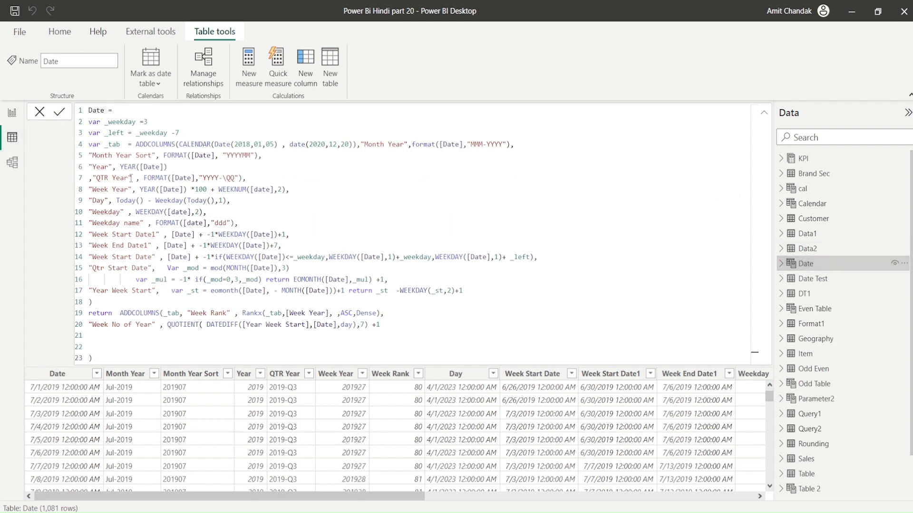
double_click(159, 144)
double_click(195, 144)
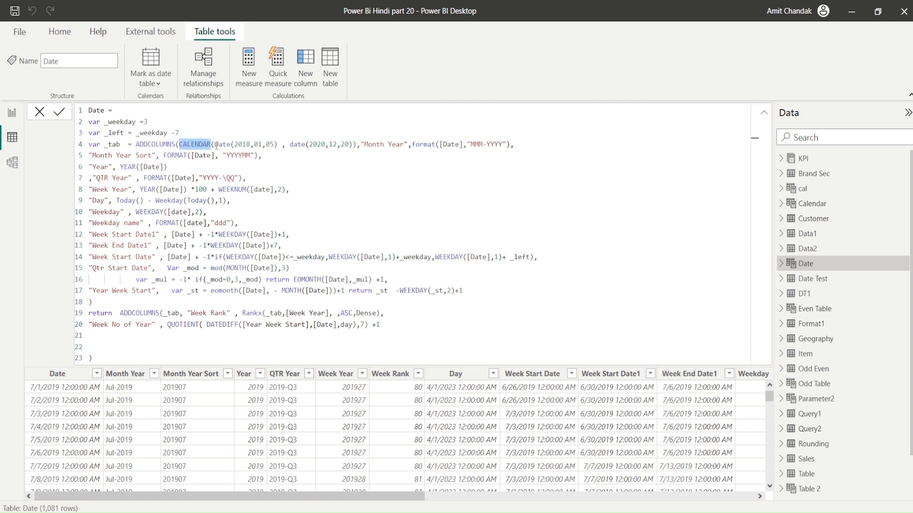
drag(214, 144, 278, 144)
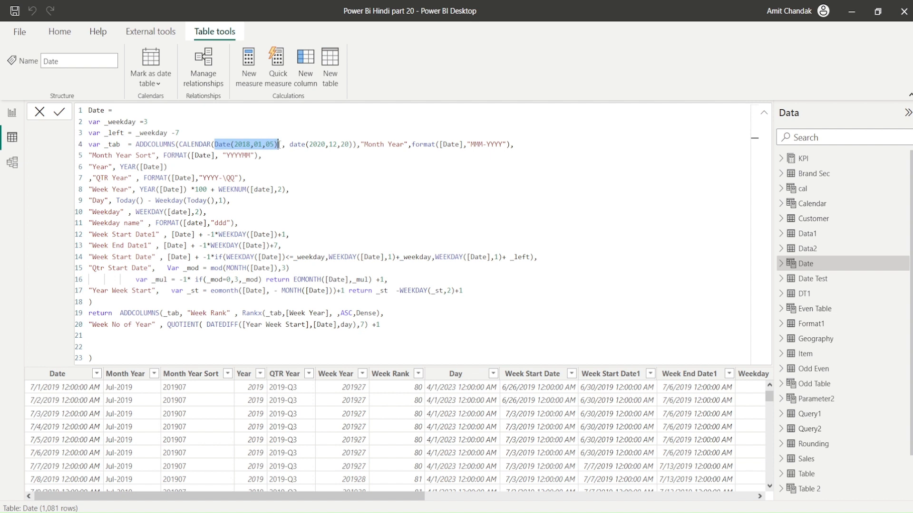
drag(287, 144, 354, 144)
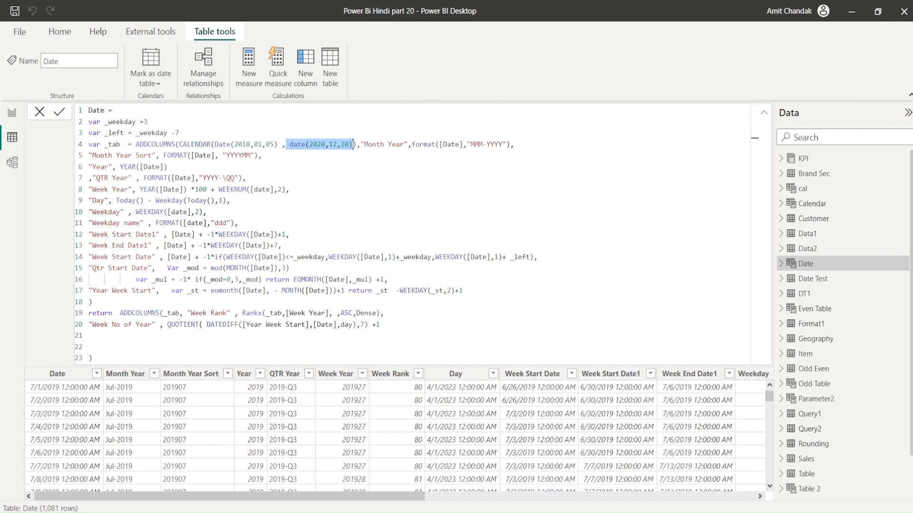
drag(317, 496, 679, 504)
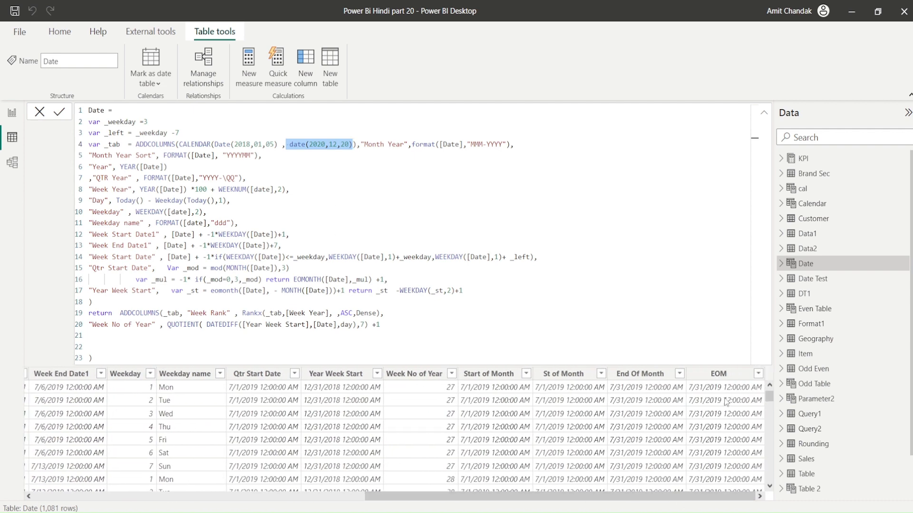
click(728, 374)
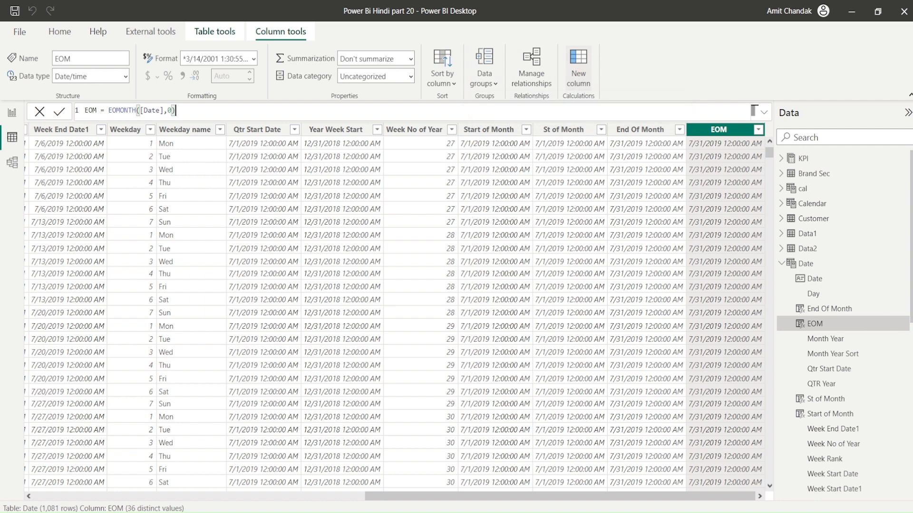
mouse_move(689, 122)
mouse_down()
mouse_move(708, 162)
mouse_move(763, 205)
mouse_move(760, 216)
mouse_up()
drag(555, 43, 592, 94)
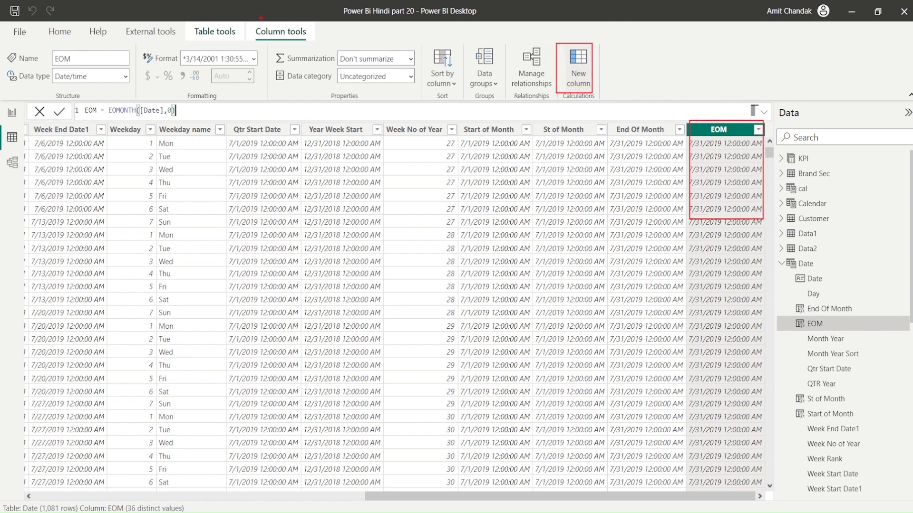
drag(249, 22, 312, 45)
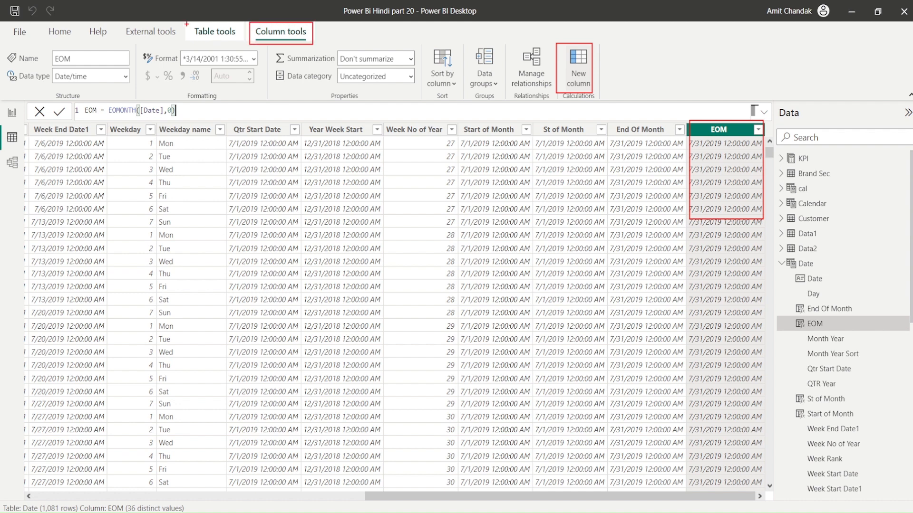
drag(186, 24, 242, 44)
mouse_move(780, 258)
mouse_down()
mouse_move(845, 327)
mouse_move(884, 331)
mouse_up()
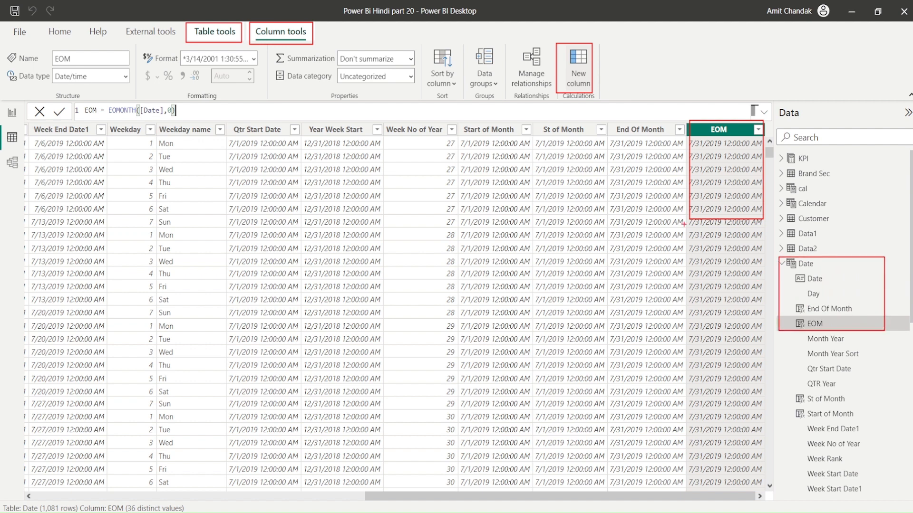
key(Escape)
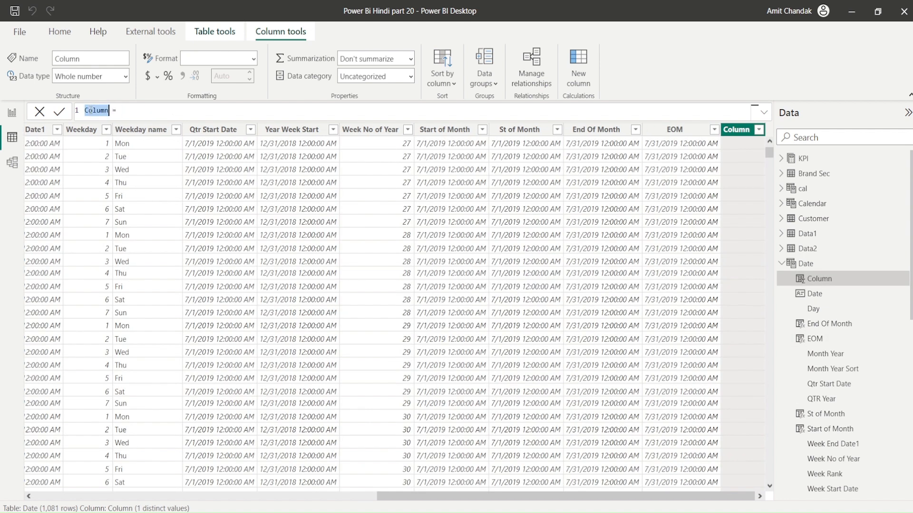
Add a calculated column to the Date table with the formula Start of Qtr = STARTOFQUARTER('Date'[Date])
text(Start of Qtr = Startofqu)
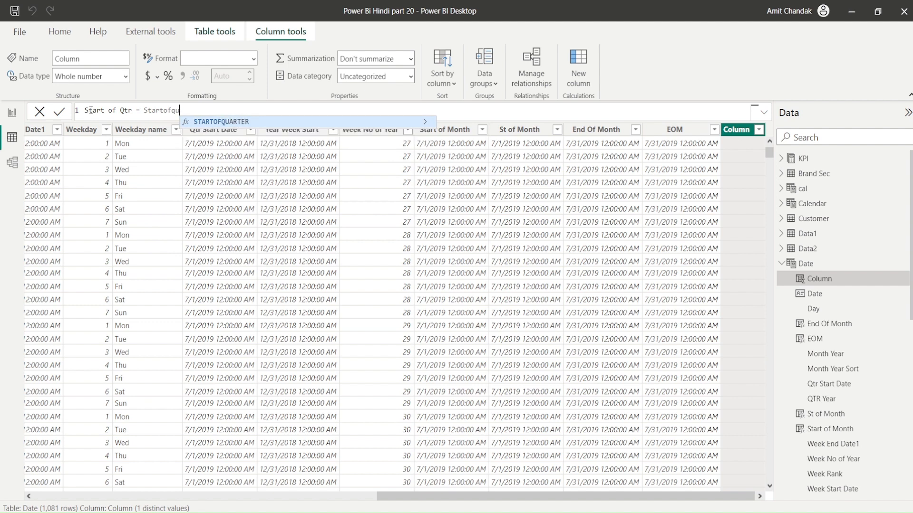
key(Tab)
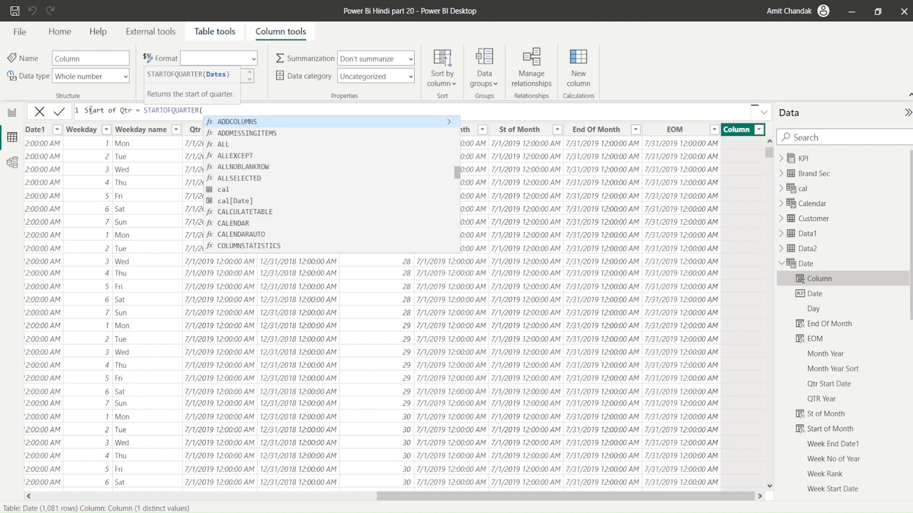
text(Date)
key(Down)
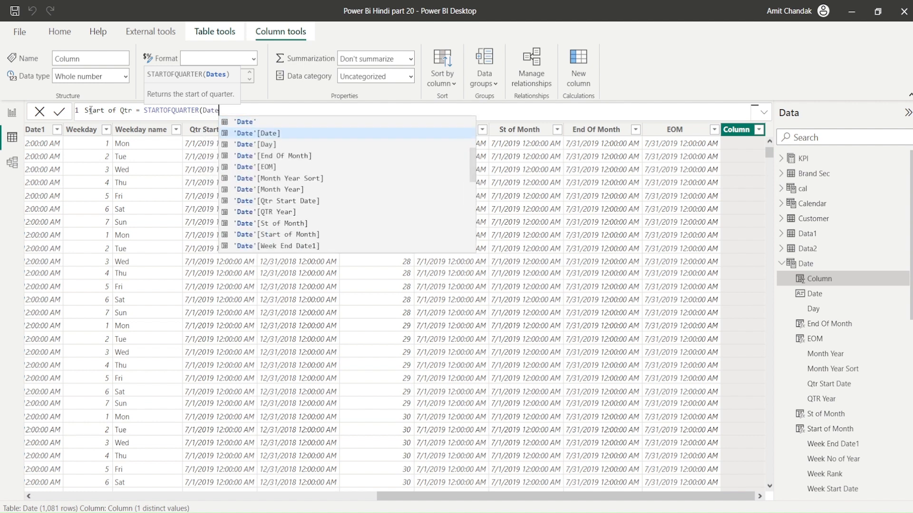
key(Tab)
text(,)
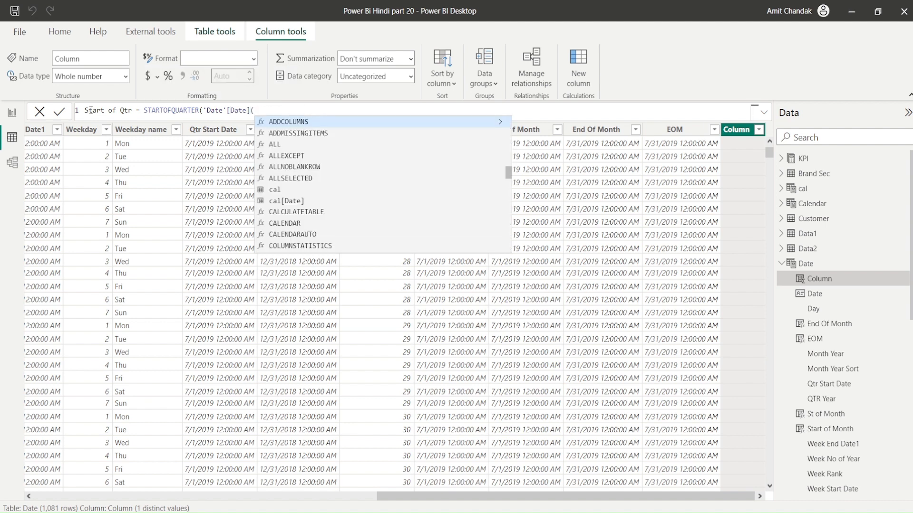
key(BackSpace)
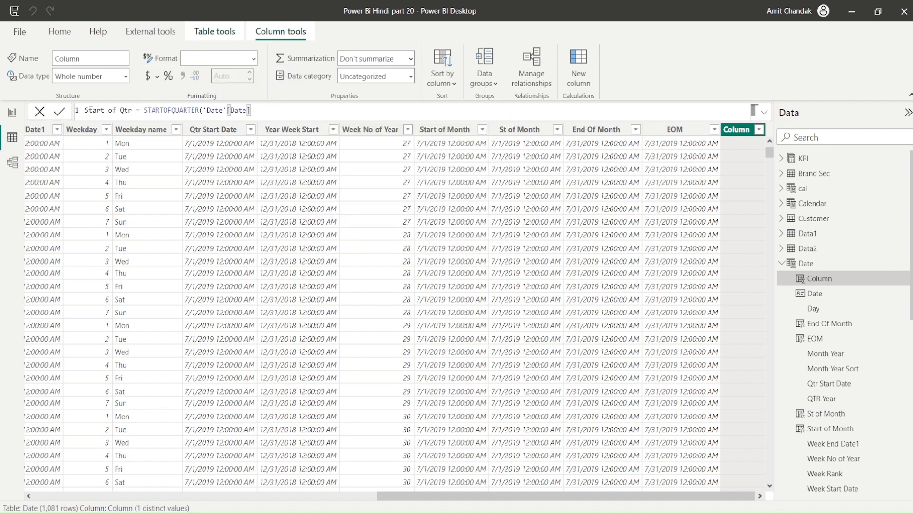
text())
key(Return)
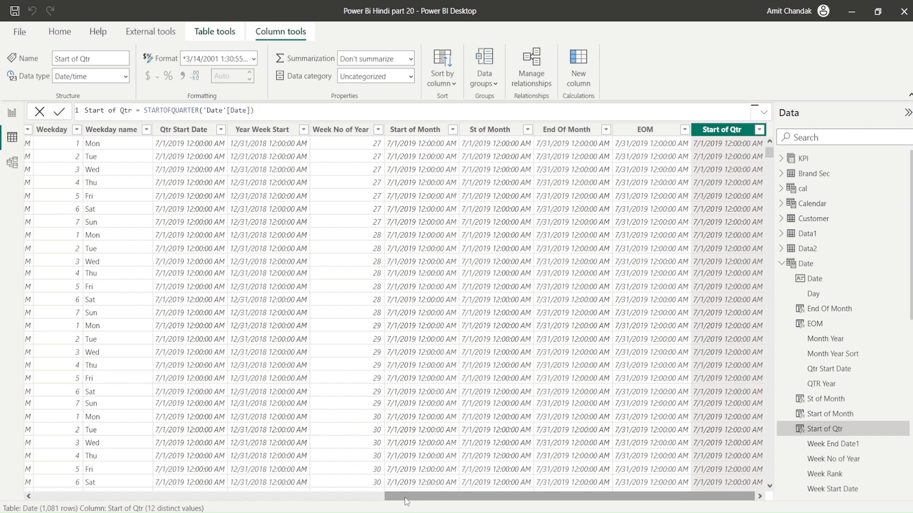
Sort the Date table by its Date column in ascending order
drag(404, 498, 1, 507)
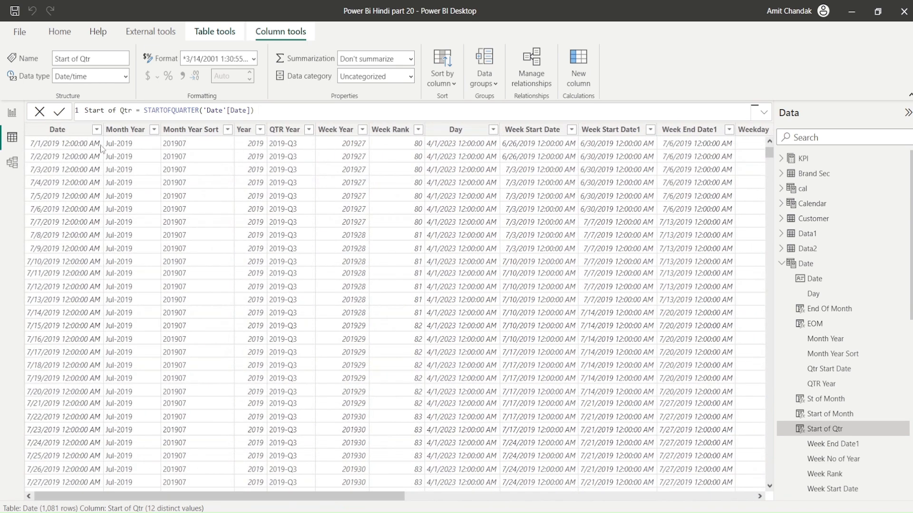
click(91, 129)
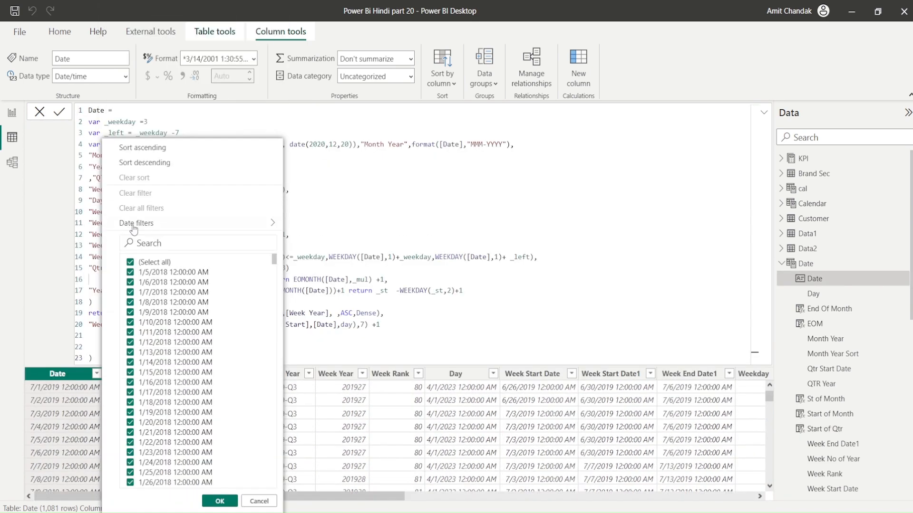
click(143, 149)
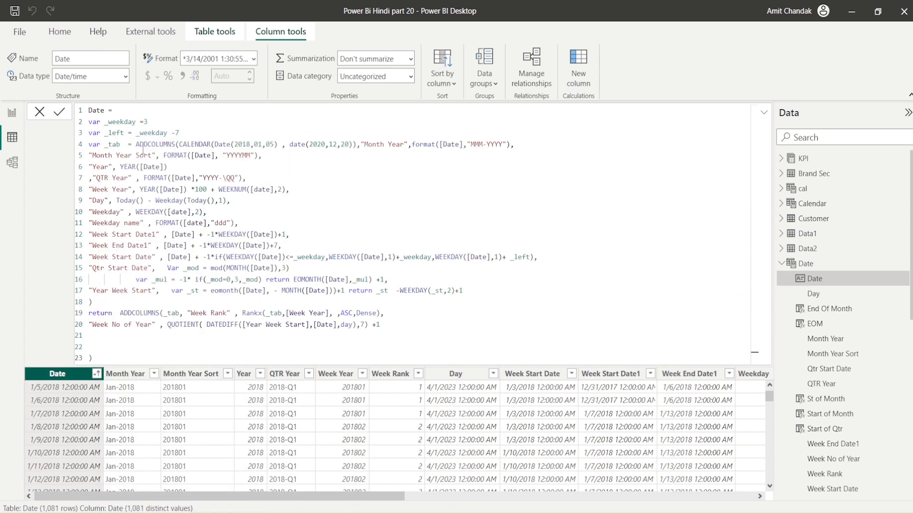
Inspect the Start of Qtr column and its list of distinct values without applying a filter
drag(202, 497, 605, 505)
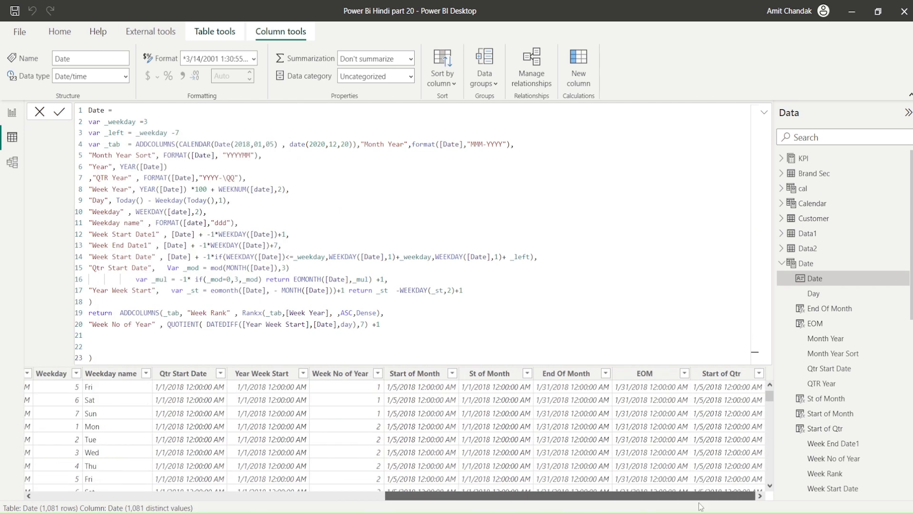
click(721, 374)
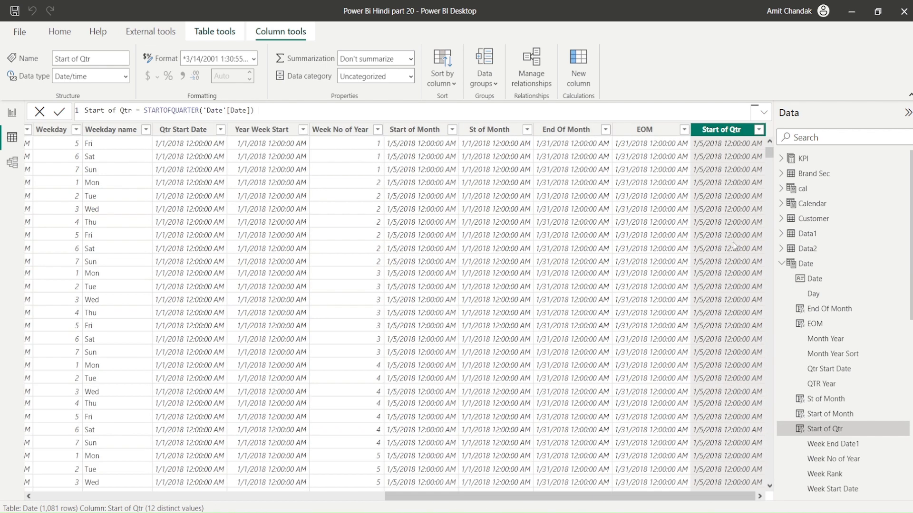
click(758, 130)
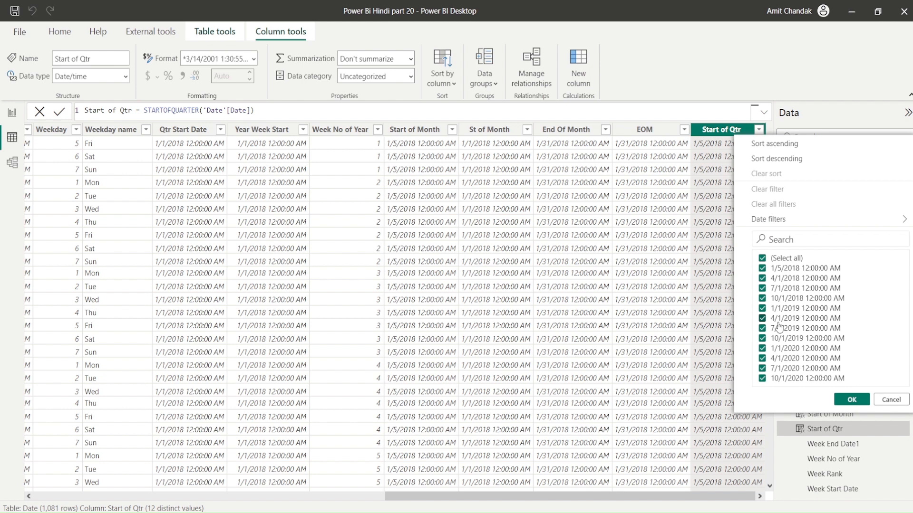
click(891, 399)
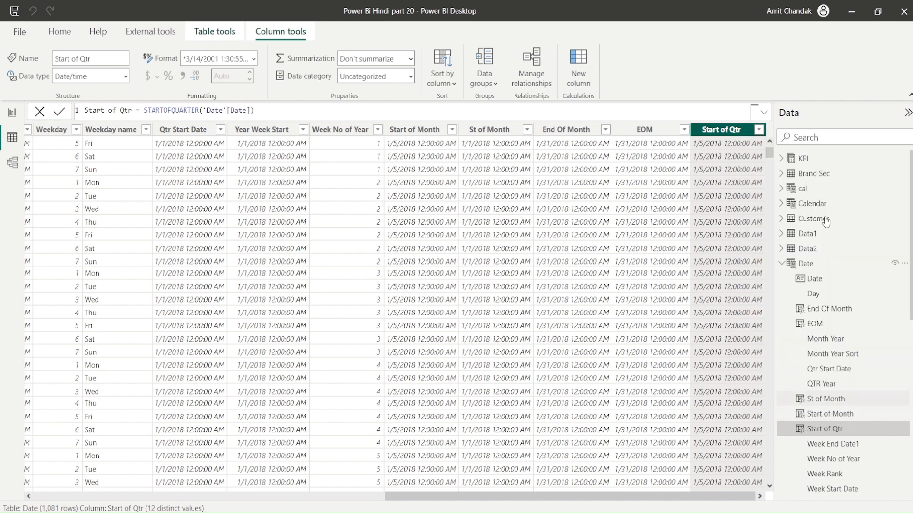
Review the Date table's definition and compare it with the Start of Qtr column's formula and distinct values
click(764, 112)
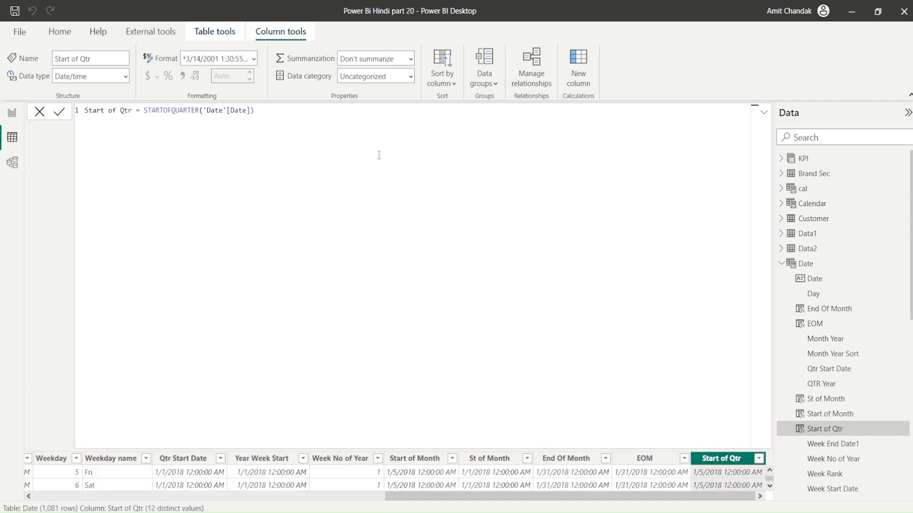
click(763, 112)
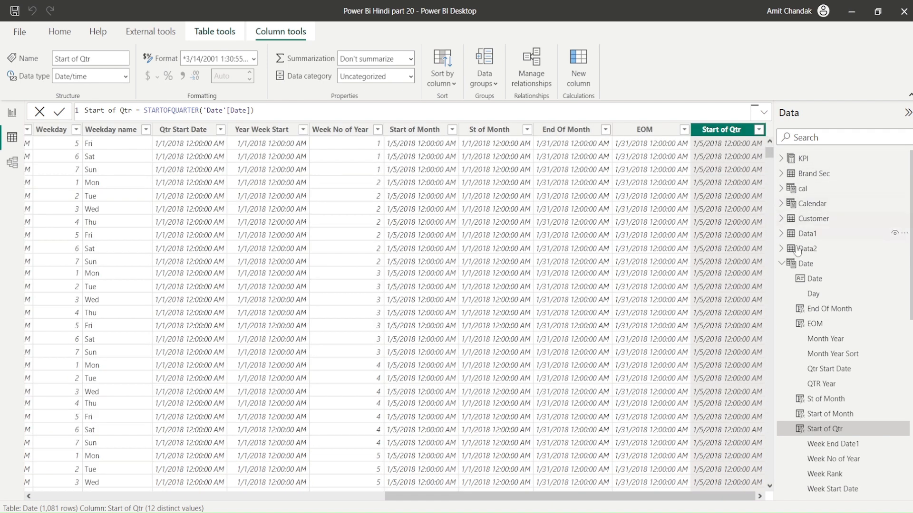
click(798, 265)
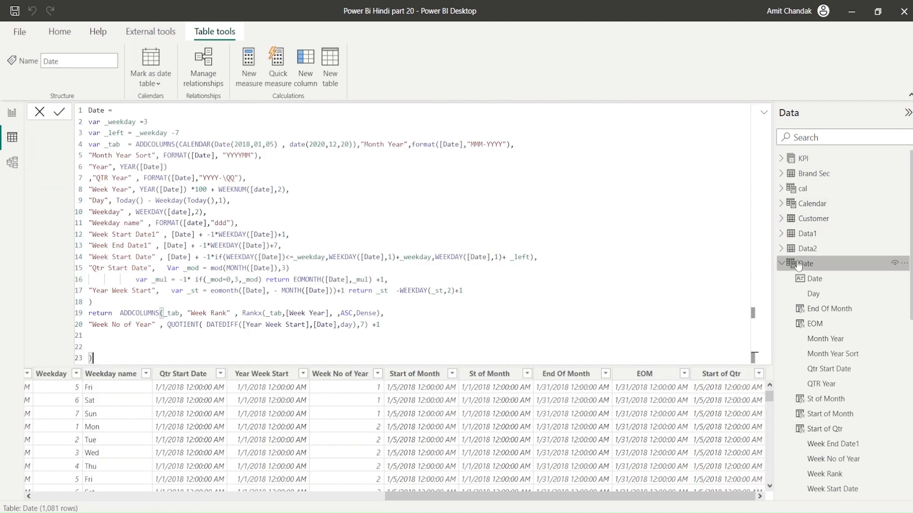
click(717, 374)
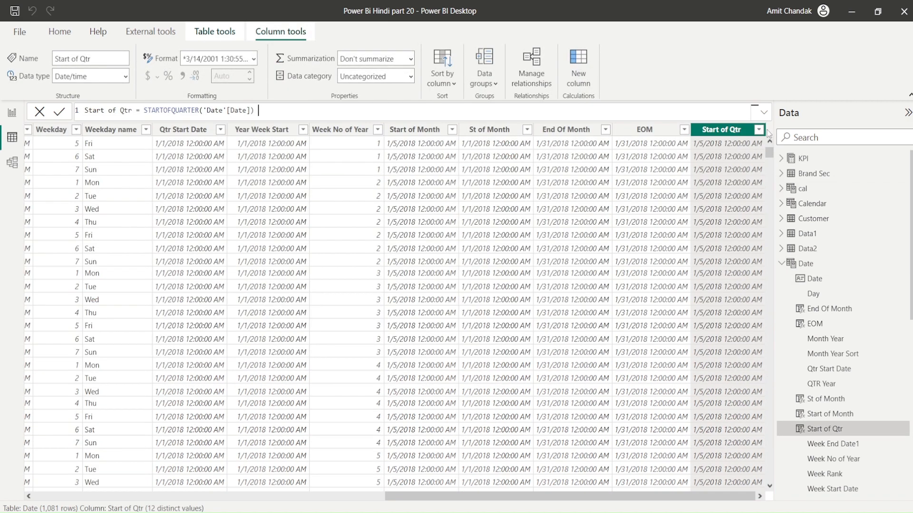
click(759, 129)
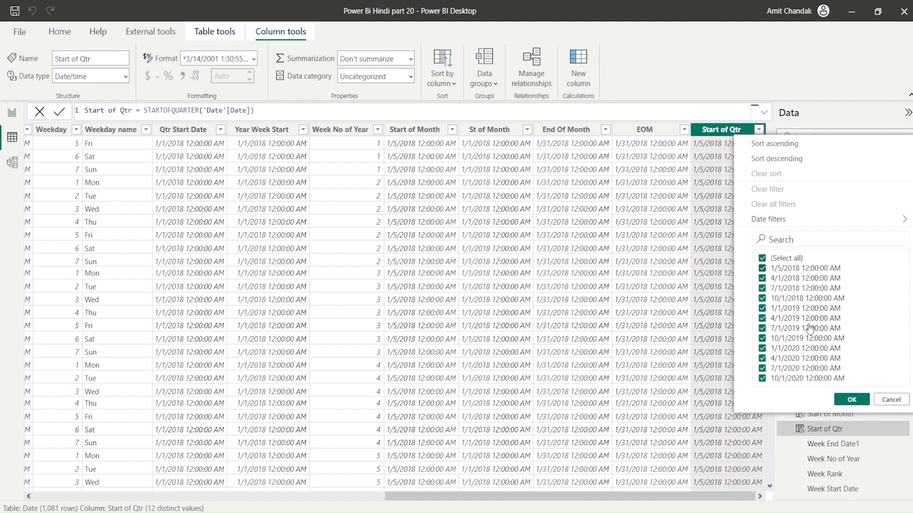
click(890, 399)
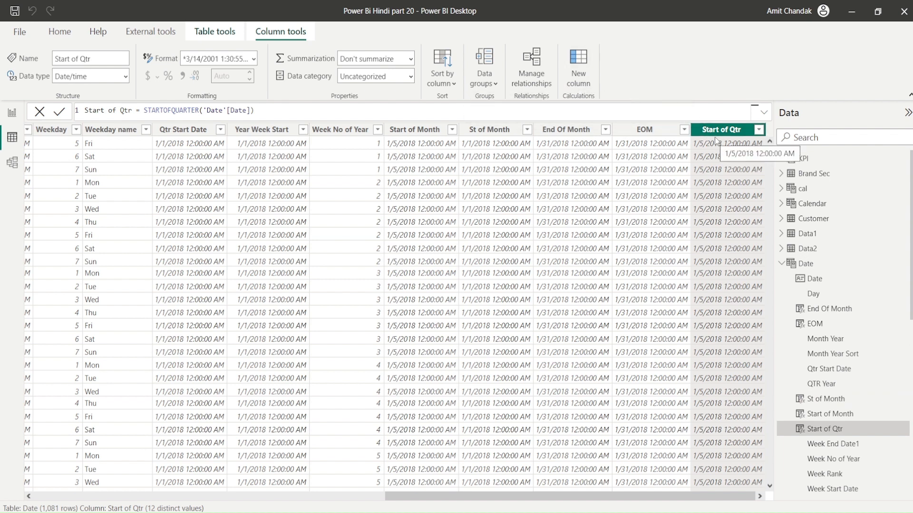
Add a new calculated column to the Date table and name it End of Qtr
right_click(802, 264)
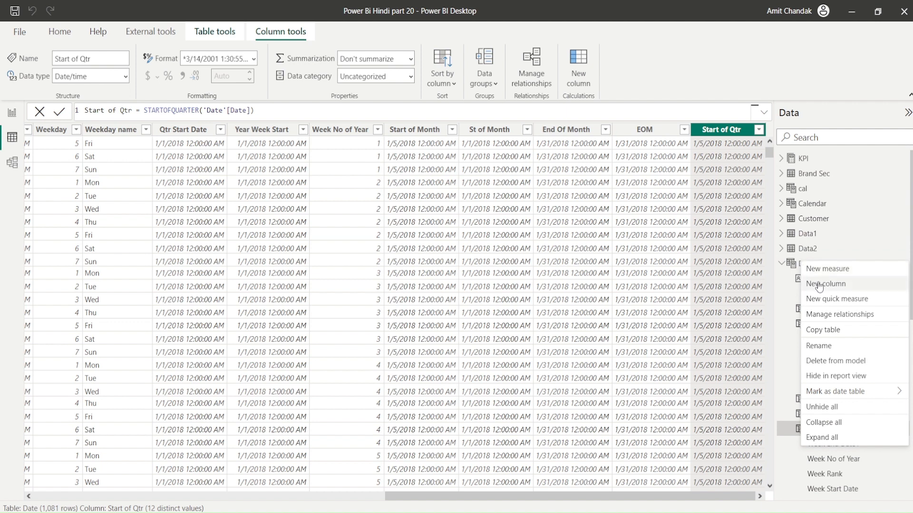
key(Escape)
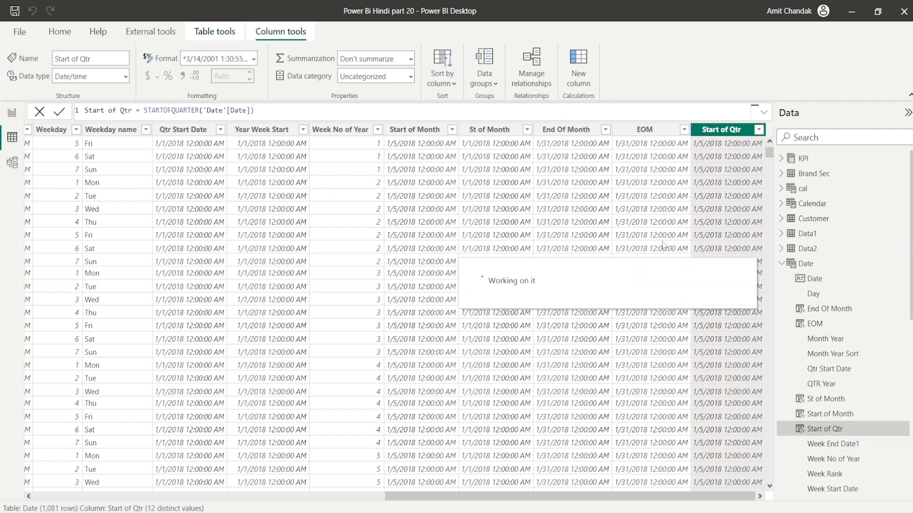
double_click(106, 112)
text(End of Qt)
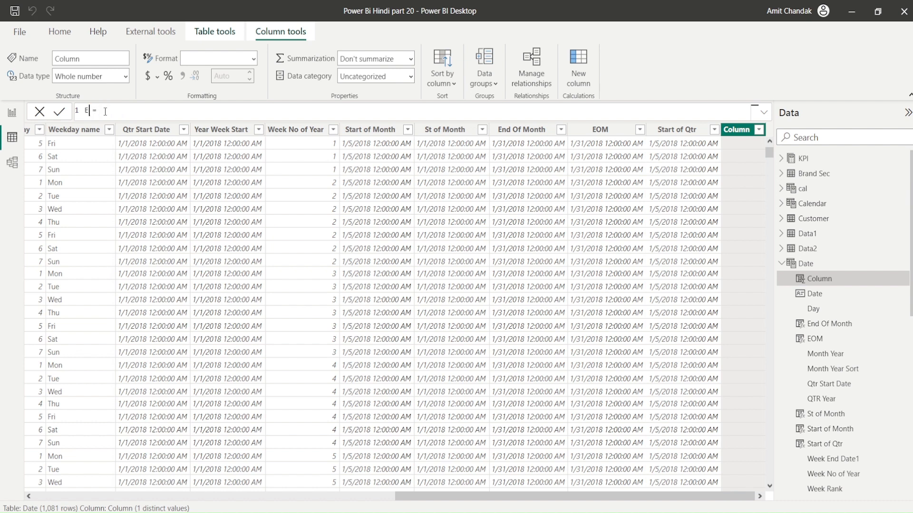
text(r)
key(Right)
key(Right)
key(Right)
Define the End of Qtr column with the formula ENDOFQUARTER('Date'[Date]) and commit it
text(End)
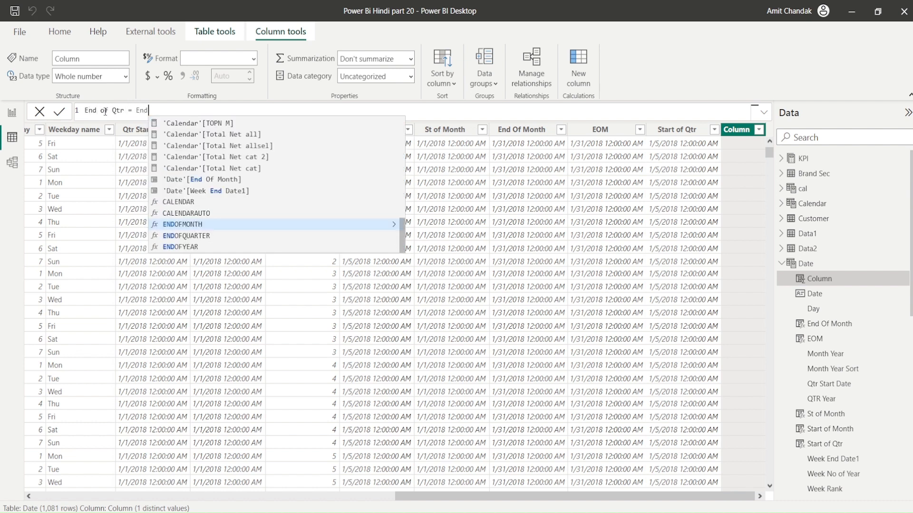
key(Down)
key(Tab)
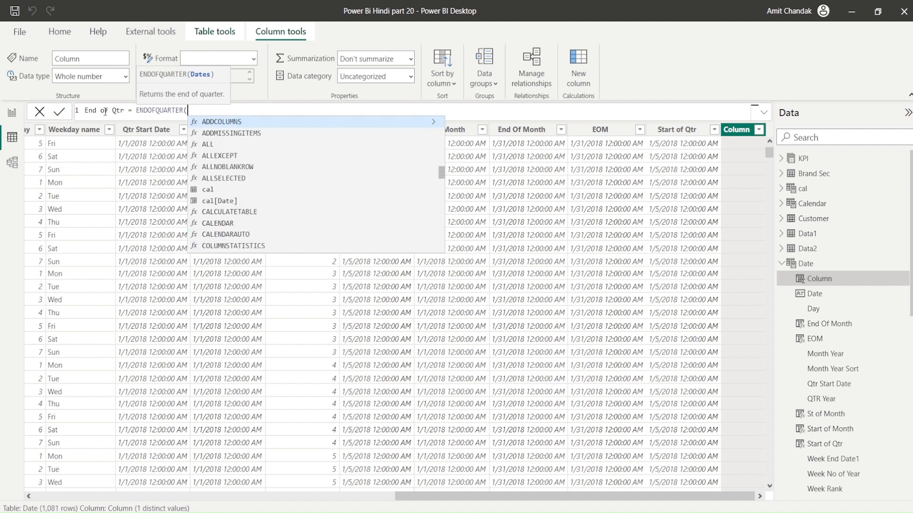
text(Date)
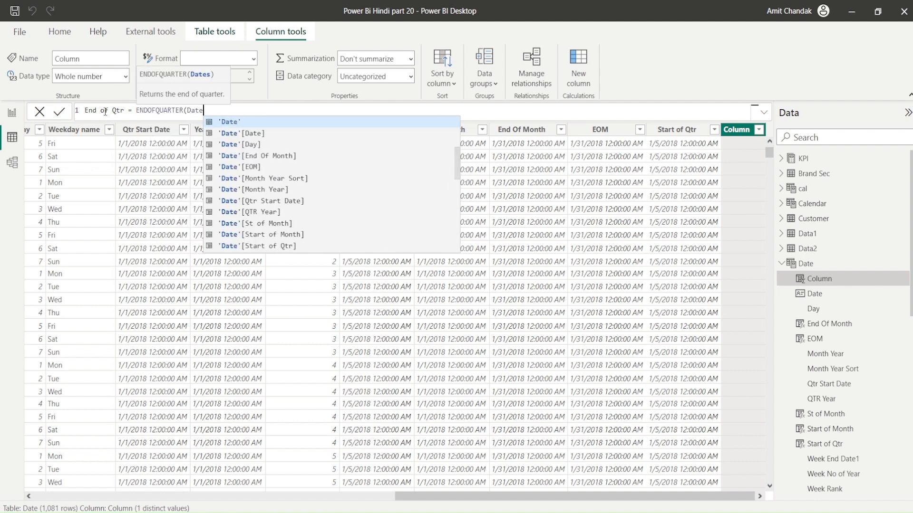
key(Down)
key(Tab)
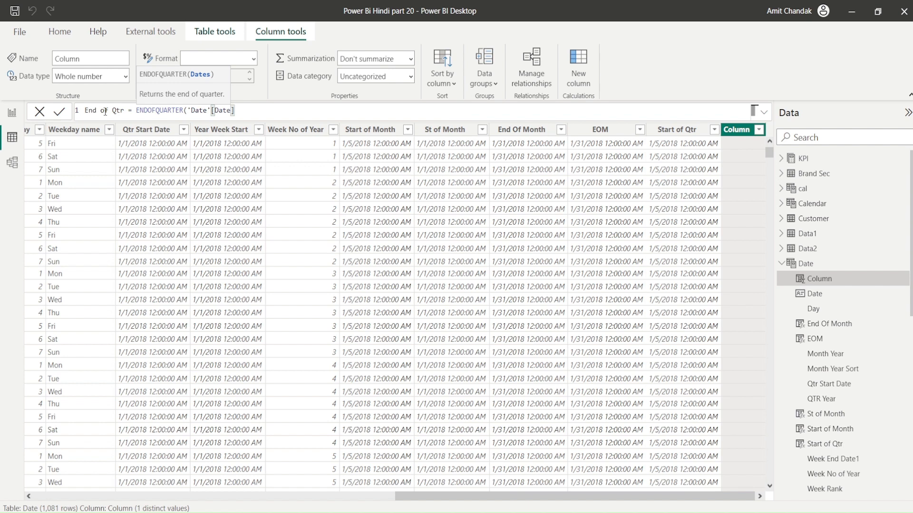
text())
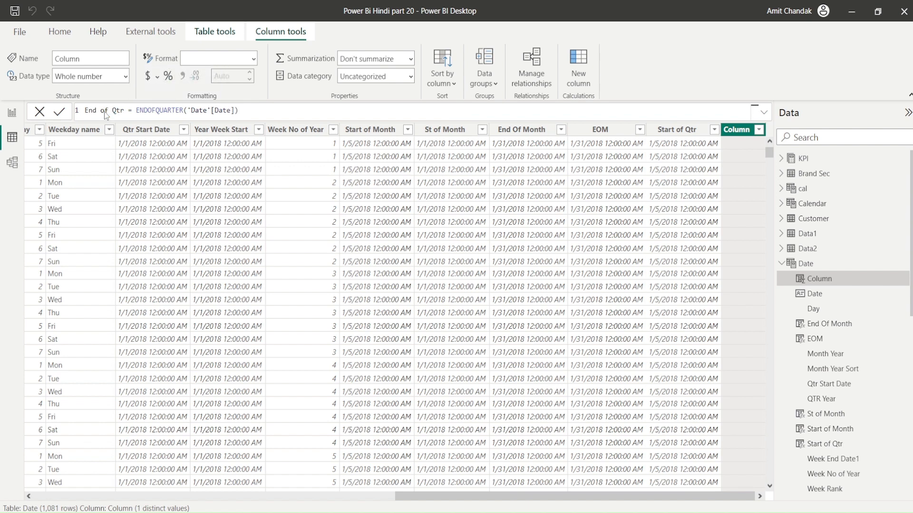
key(Return)
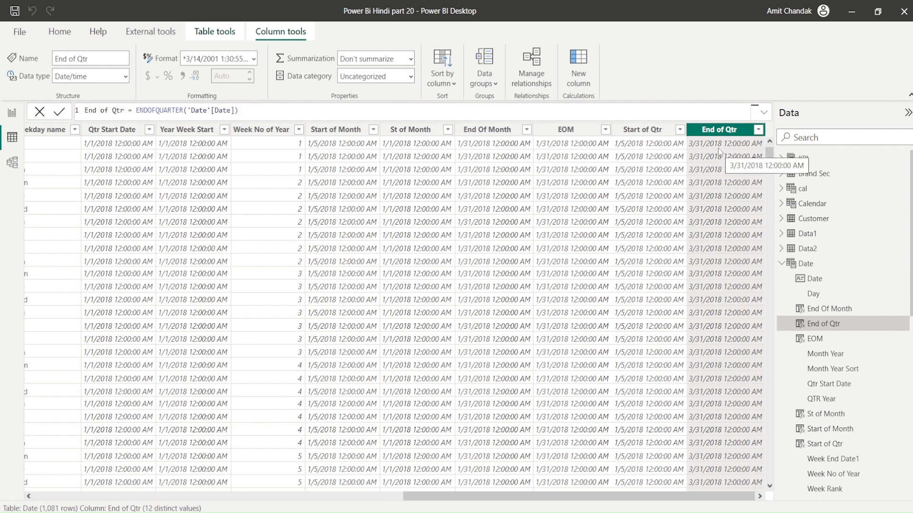
Examine the distinct quarter-end dates of the End of Qtr column, from the 2018 quarters to the last one, without applying a filter
click(757, 130)
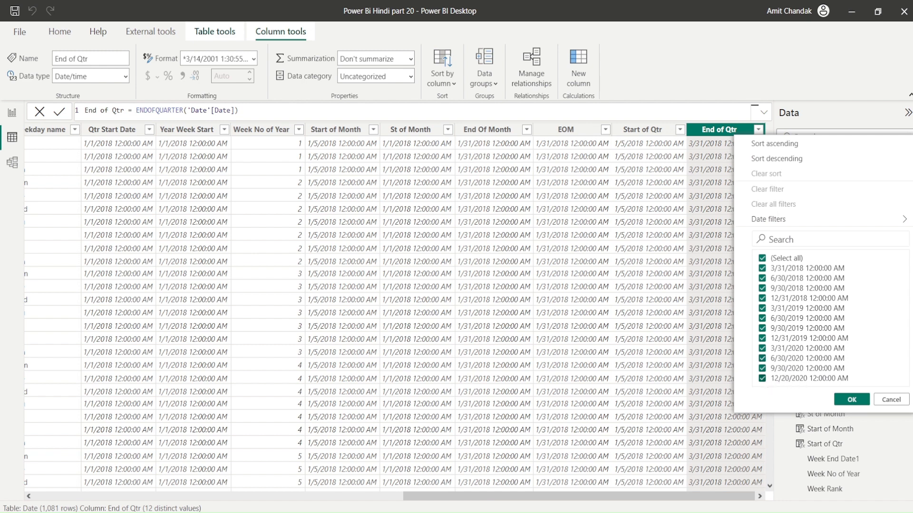
drag(764, 374, 857, 386)
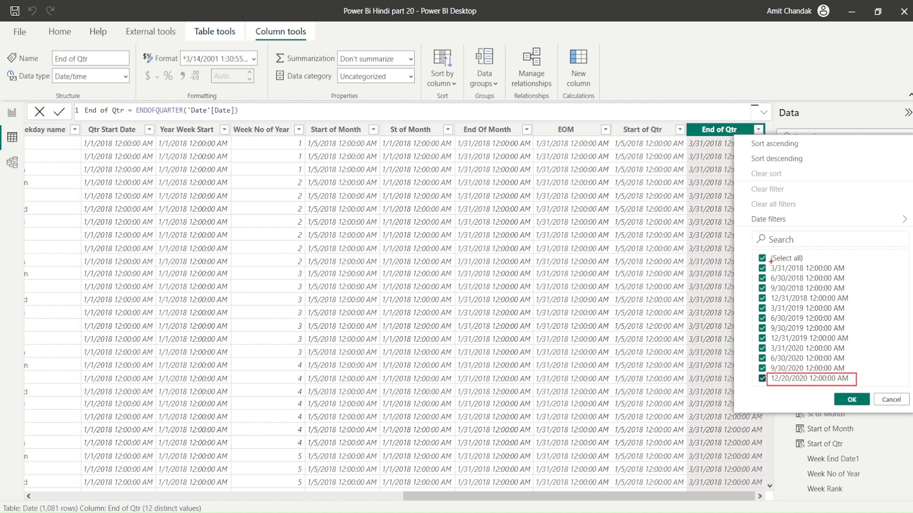
drag(770, 263, 846, 273)
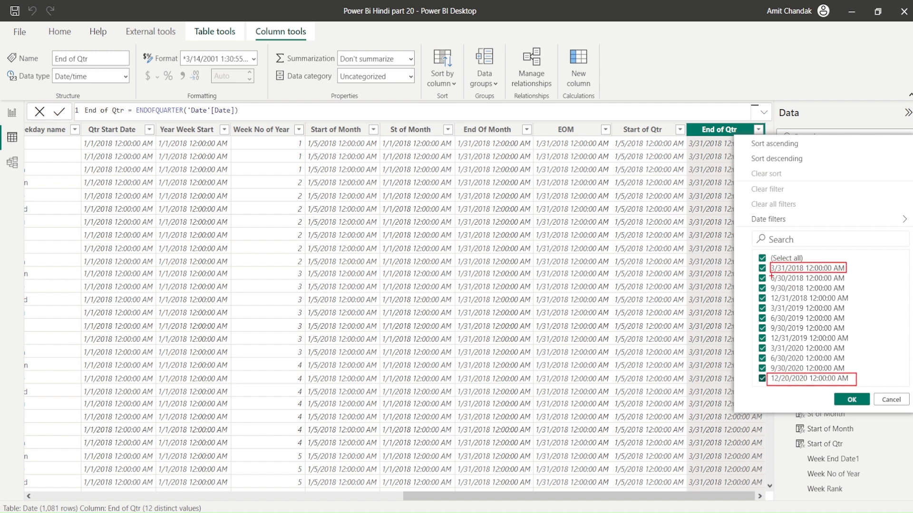
drag(771, 275, 857, 287)
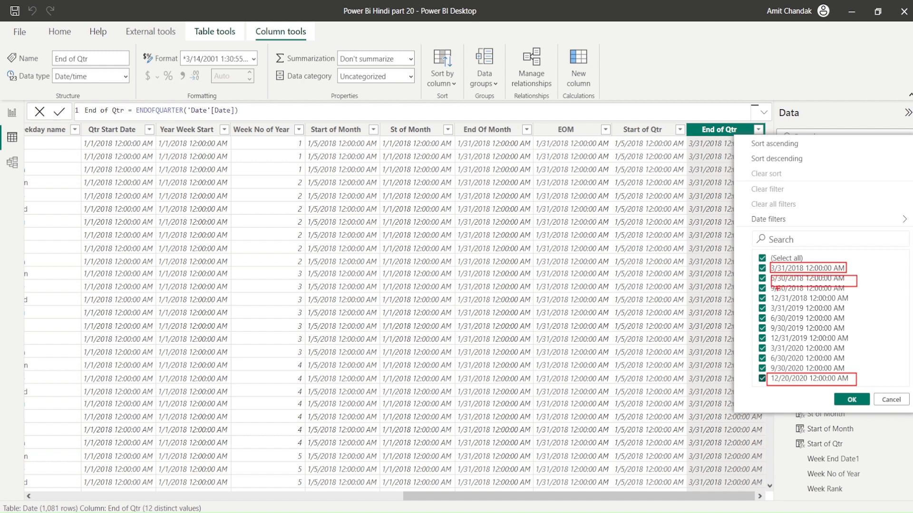
drag(767, 282, 855, 294)
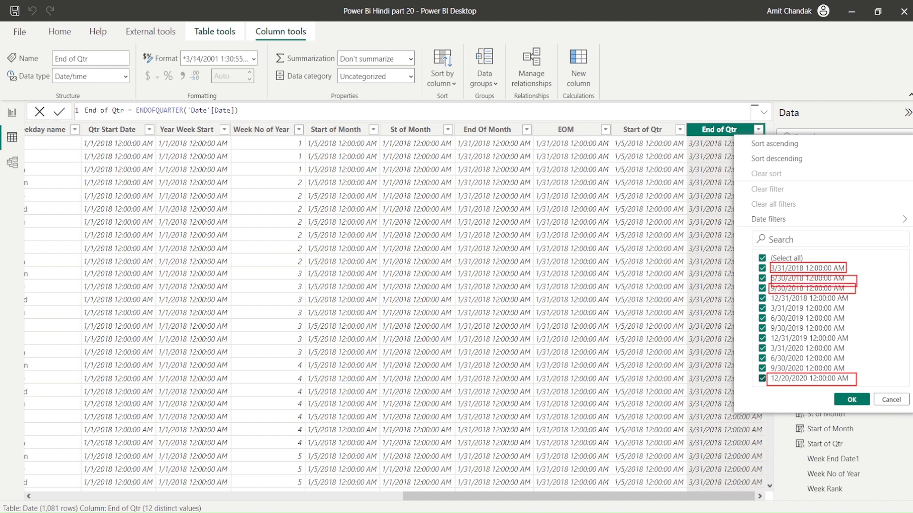
drag(771, 294, 849, 304)
click(890, 400)
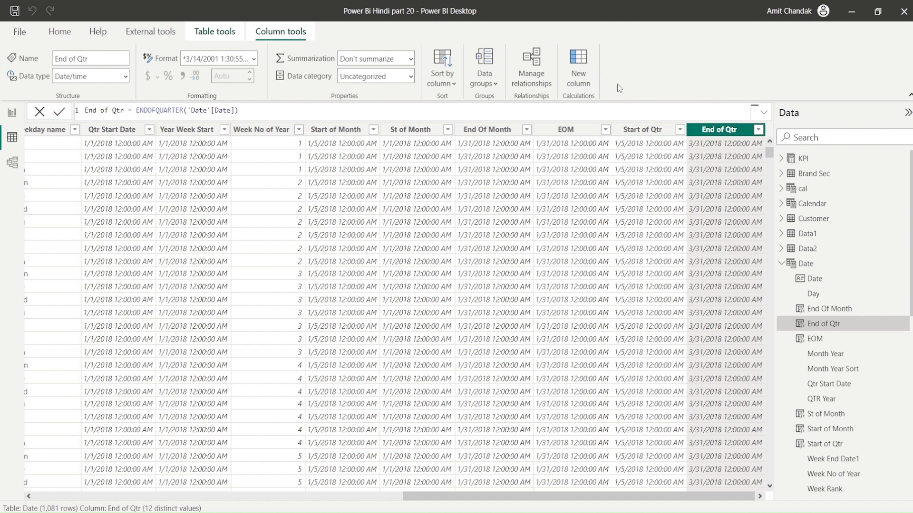
Add another calculated column to the Date table and enter Start of Qtr as its name in the formula
click(579, 75)
double_click(98, 109)
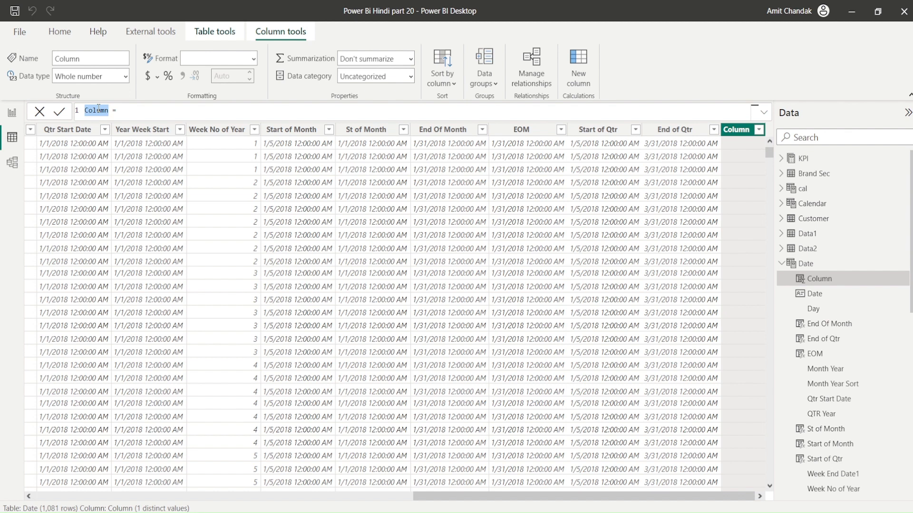
text(Start of Qtr)
key(Right)
key(Right)
key(Right)
Define the variable _rem as mod(month([date]), 3) and start a second variable, _sub, with an IF function on a new line
text(var _rem =)
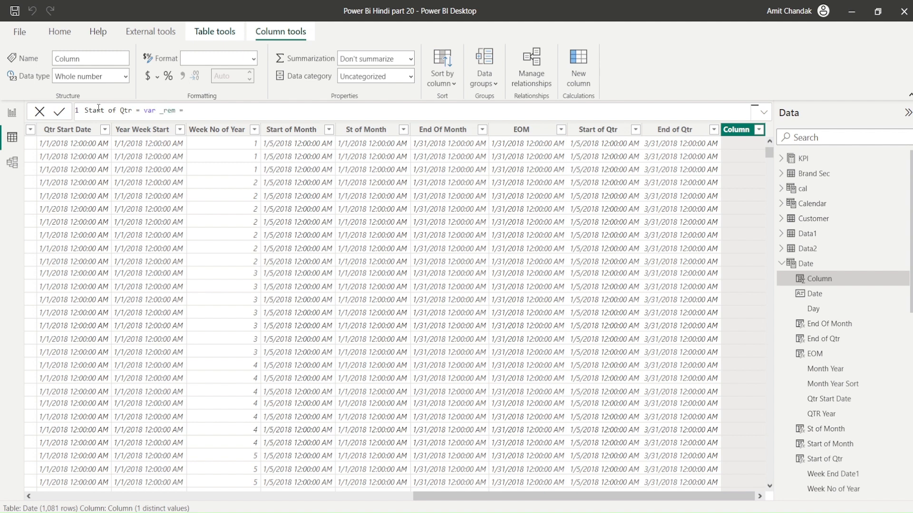
text( mod)
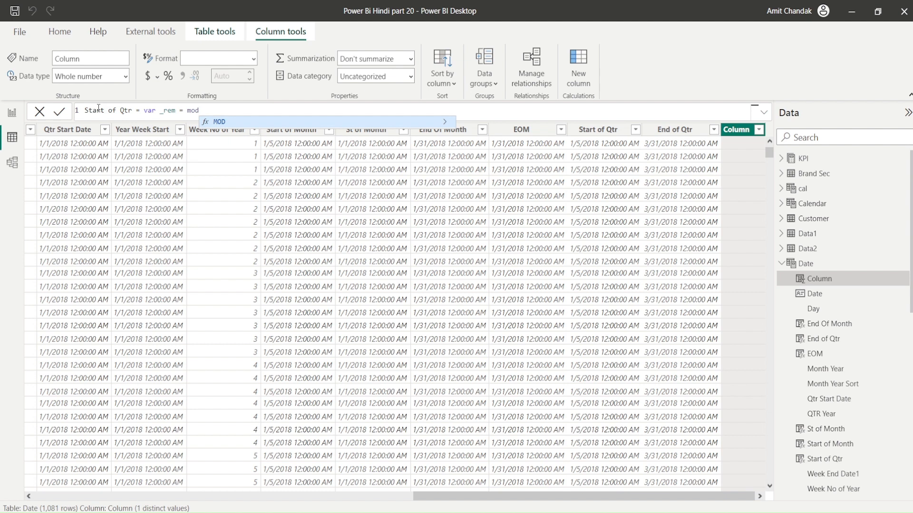
text((mon)
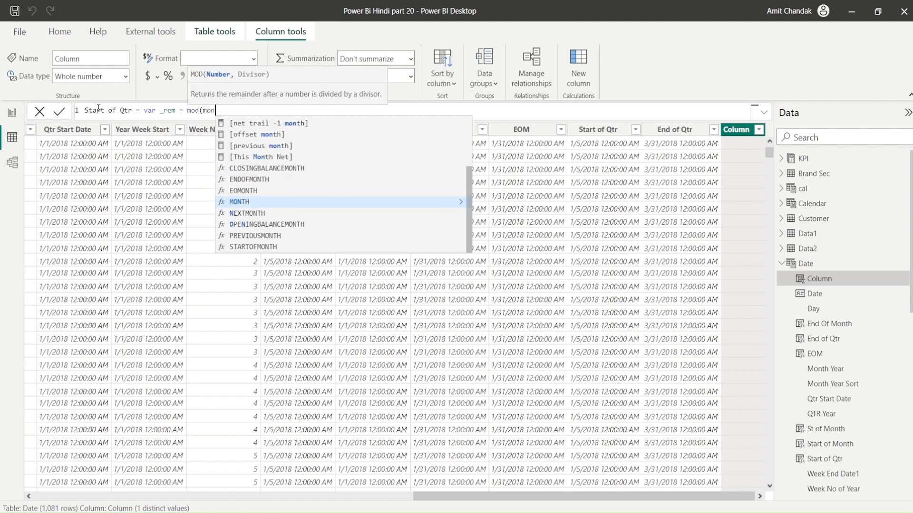
text(th([)
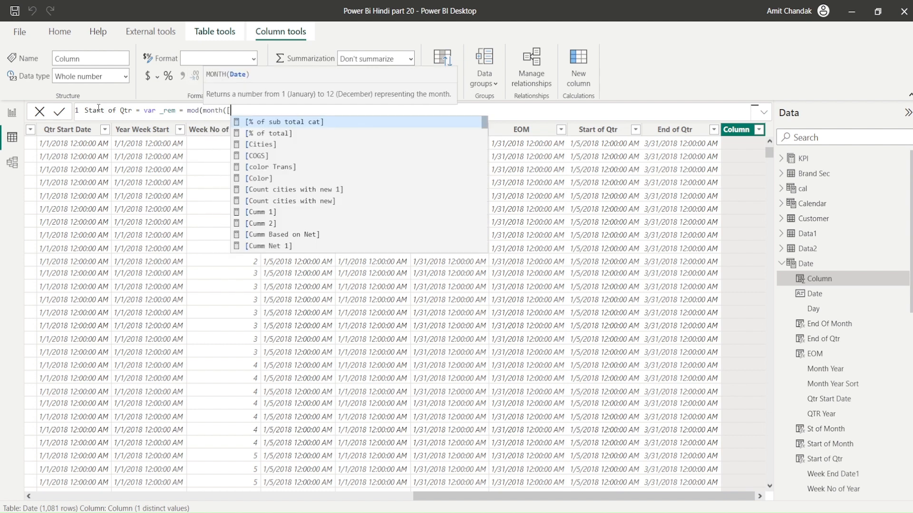
text(date])
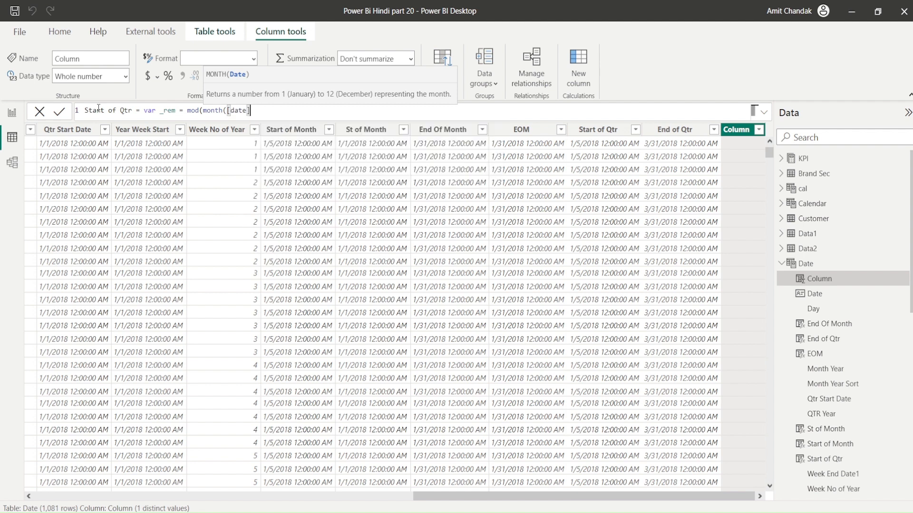
text(), 3))
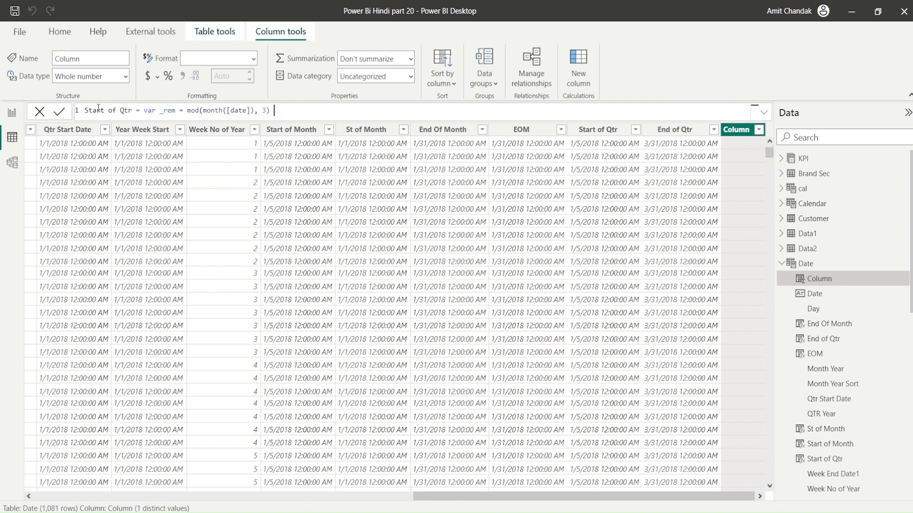
key(BackSpace)
key(shift+Return)
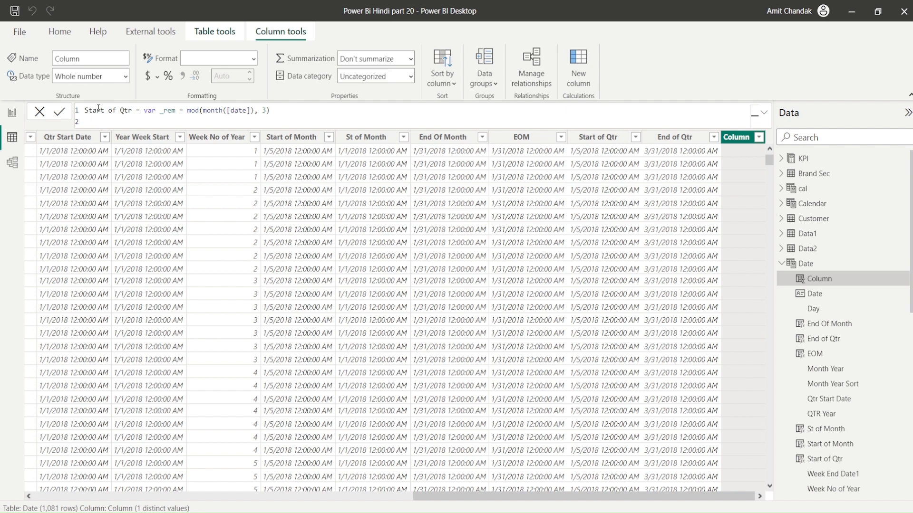
text(var _sub =  if()
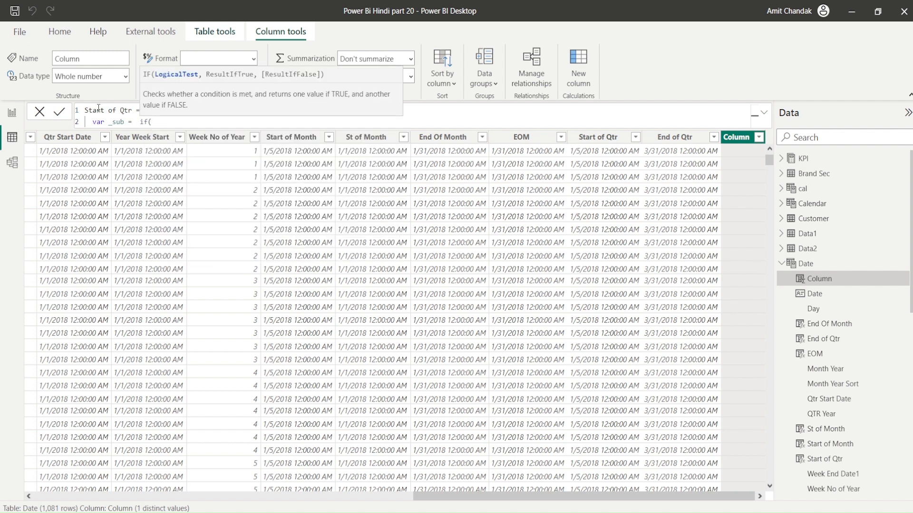
text(MONTH()
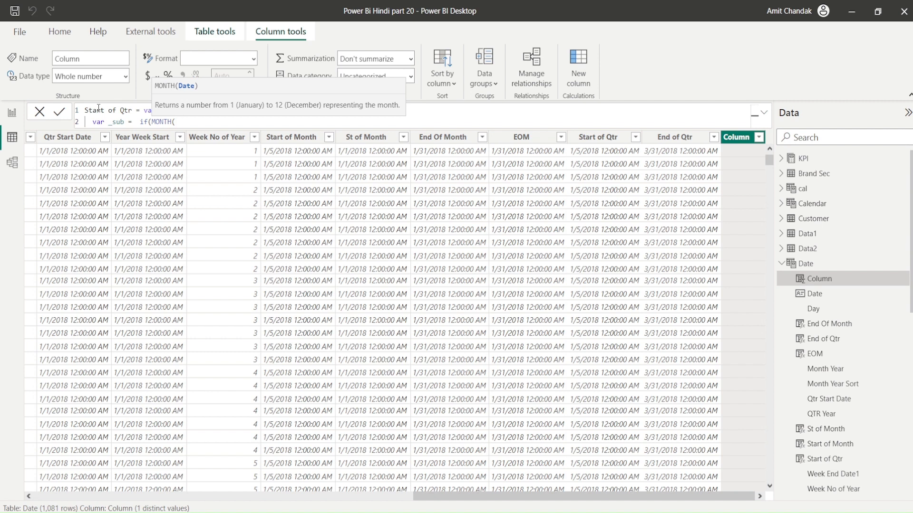
text([)
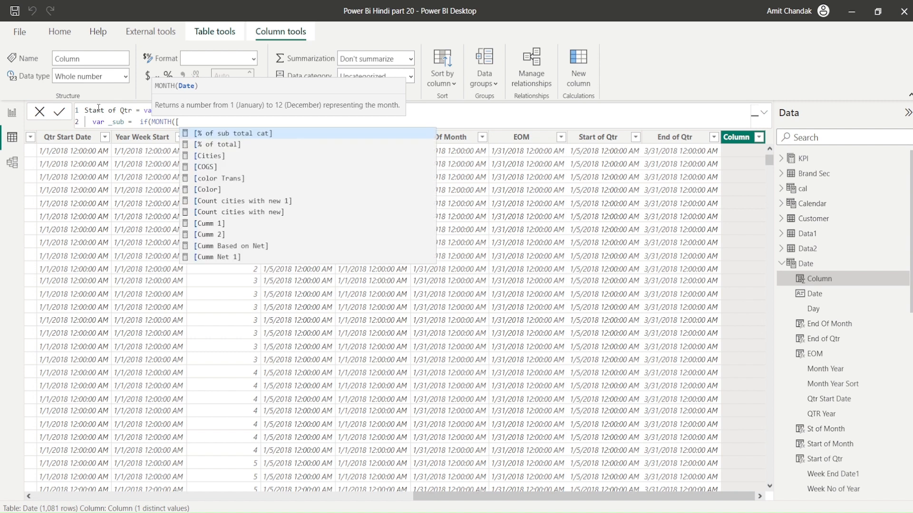
key(BackSpace)
key(BackSpace)
key(BackSpace)
key(BackSpace)
key(BackSpace)
key(BackSpace)
key(BackSpace)
key(BackSpace)
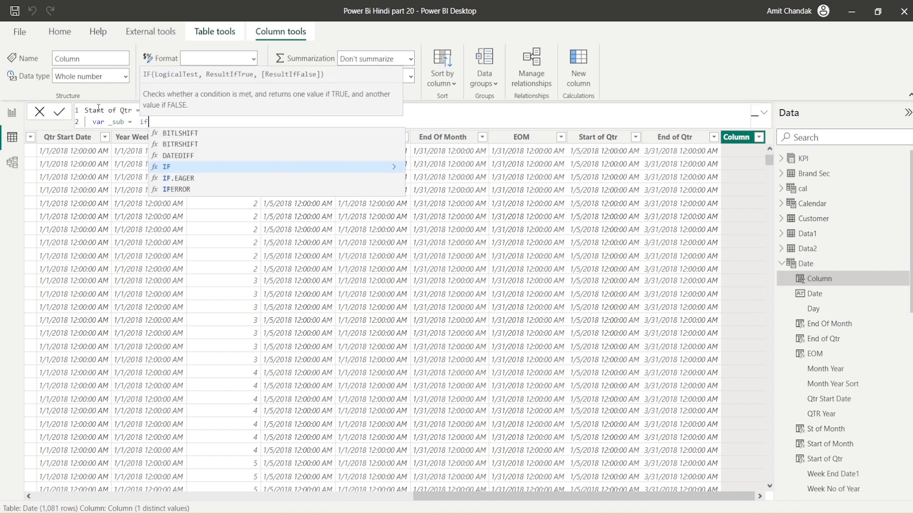
text(()
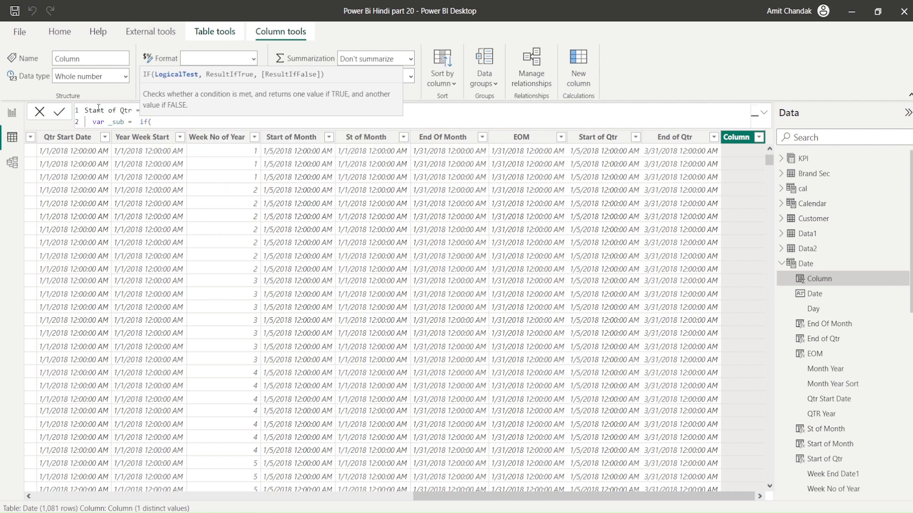
Complete the IF of the _sub variable so it gives 3 when _rem =0 and _rem otherwise
text(_m)
key(BackSpace)
key(Tab)
text(=0,3,_rem)
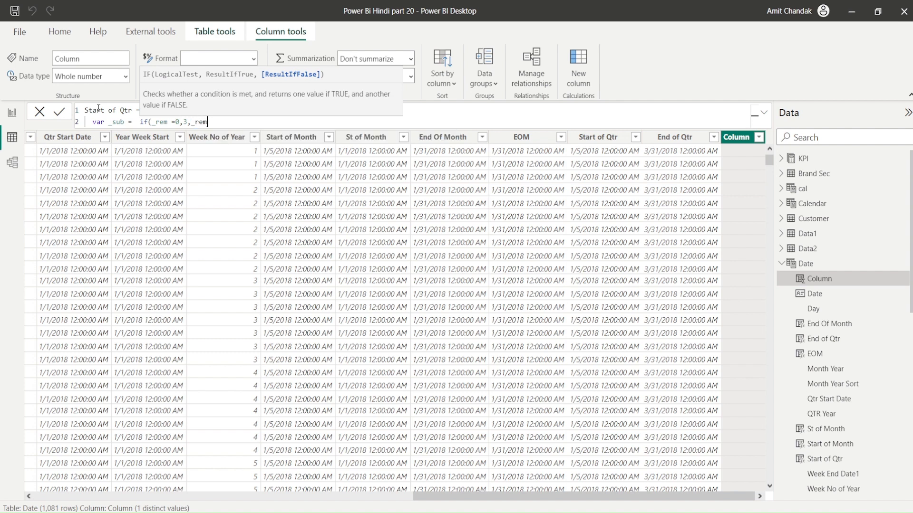
text(,)
key(BackSpace)
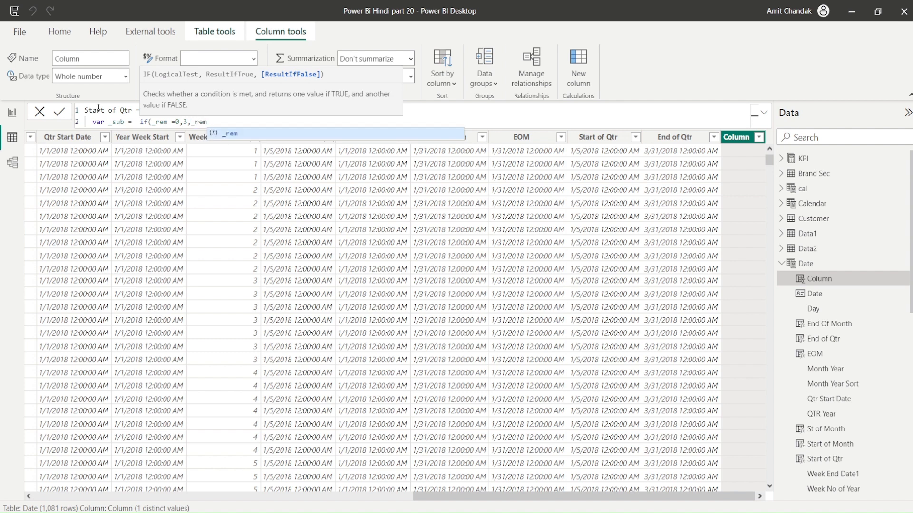
text())
Multiply the IF expression in the _sub variable by -1
key(Left)
key(Left)
key(Left)
key(Left)
key(Left)
key(Left)
key(Left)
key(Left)
key(Left)
key(Left)
key(Left)
key(Left)
key(Left)
key(Left)
key(Left)
key(Left)
key(Left)
key(Left)
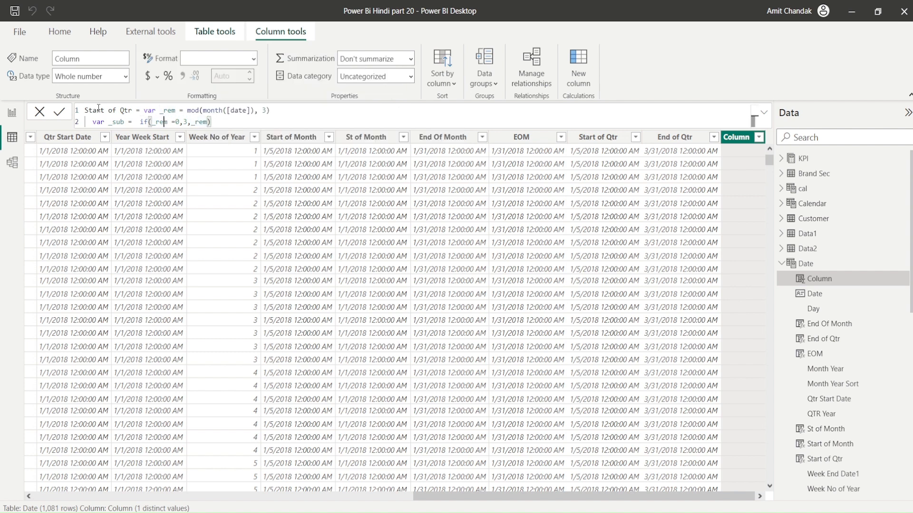
text(-1*)
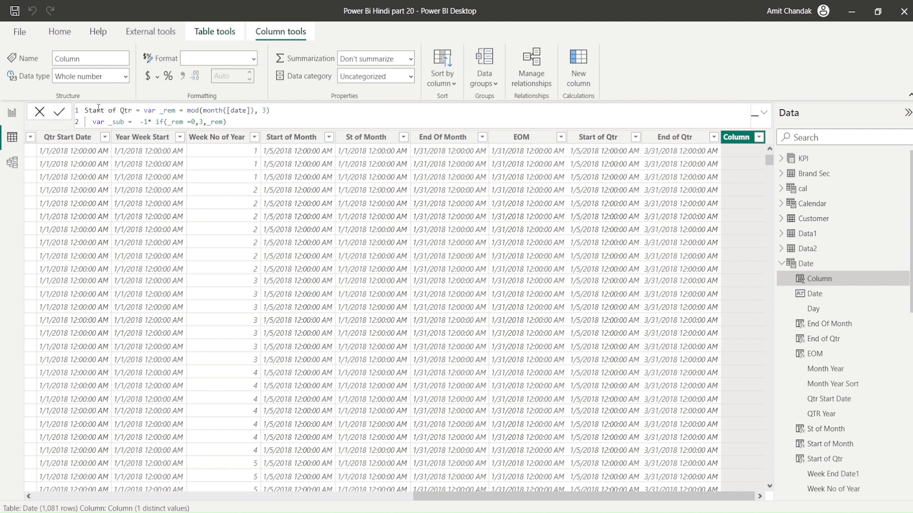
Add a return statement on its own line below the _sub variable and start a new line after it
key(Right)
key(Right)
key(Right)
key(Right)
key(Right)
key(Right)
key(Right)
key(Right)
key(Right)
key(Right)
key(Right)
key(Right)
key(Right)
key(Right)
key(Right)
key(Right)
key(shift+Return)
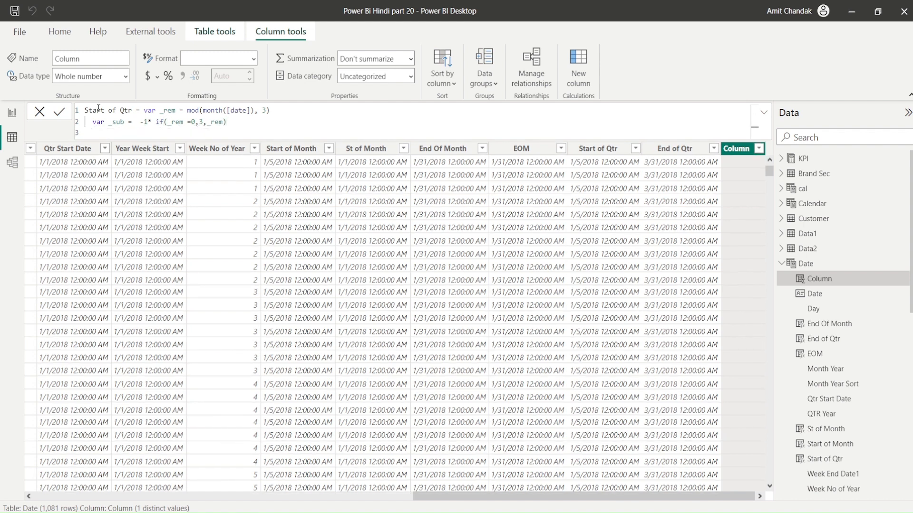
text(return)
key(shift+Return)
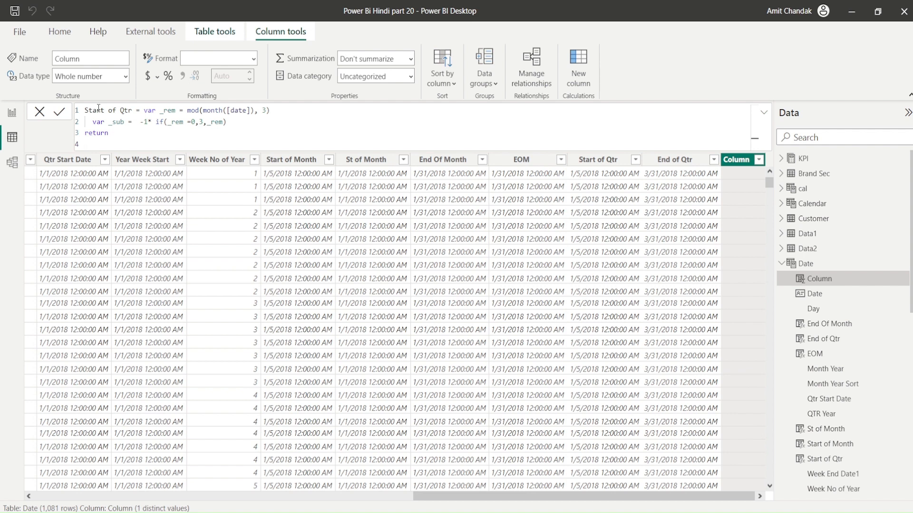
Enter EOMONTH([Date], _sub) as the returned expression and try to commit the formula
text(EOMONTH()
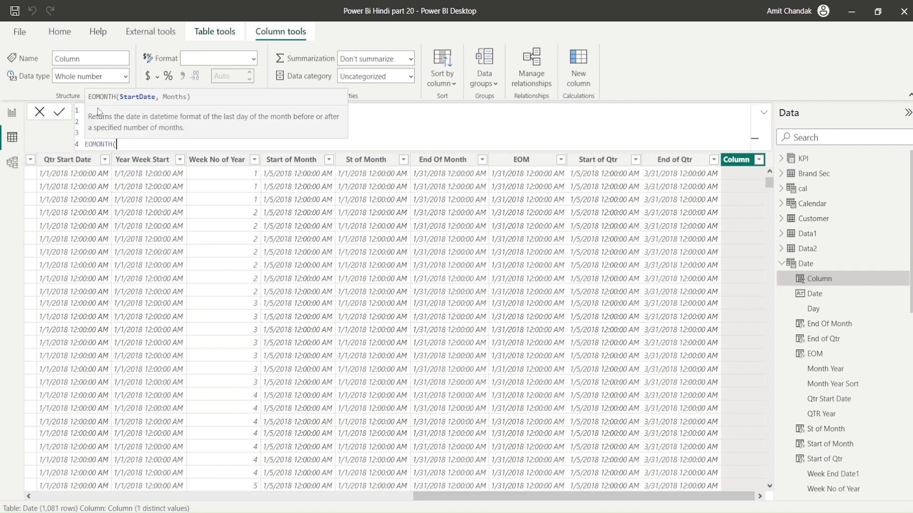
text([Date])
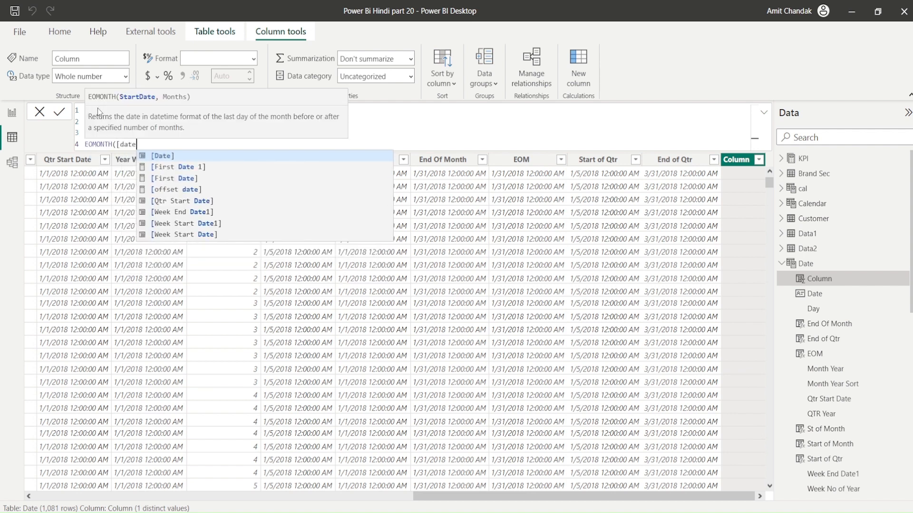
text(, )
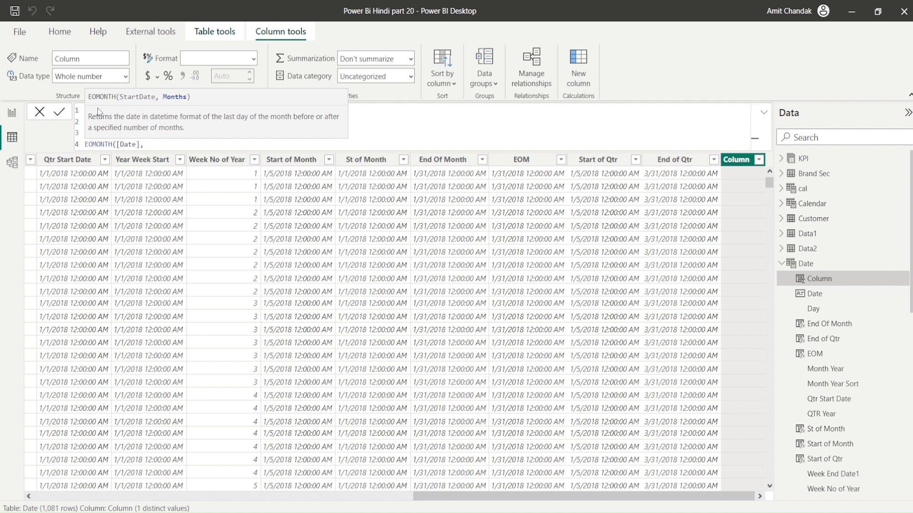
text(_)
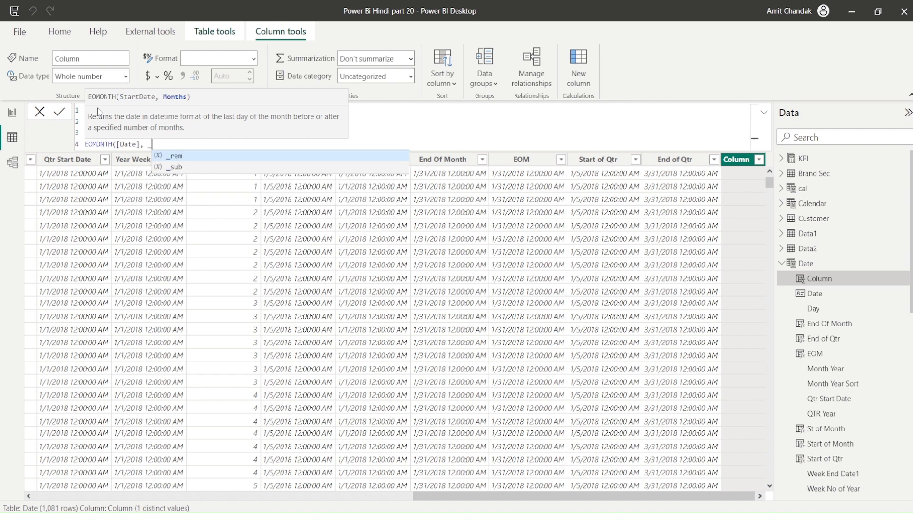
text(sub))
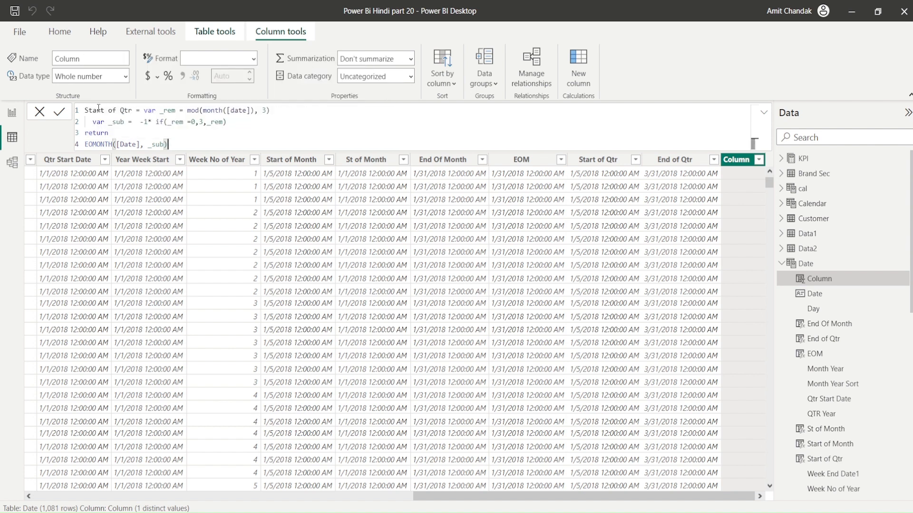
key(Return)
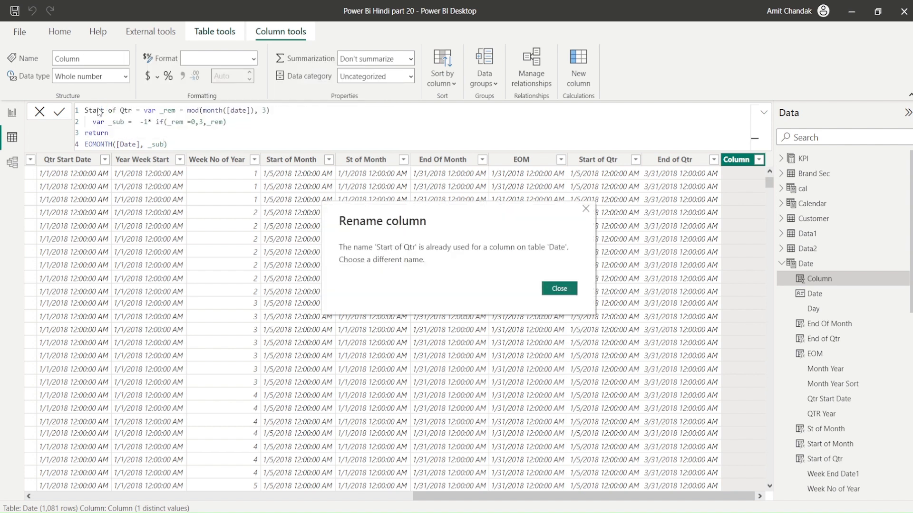
click(570, 291)
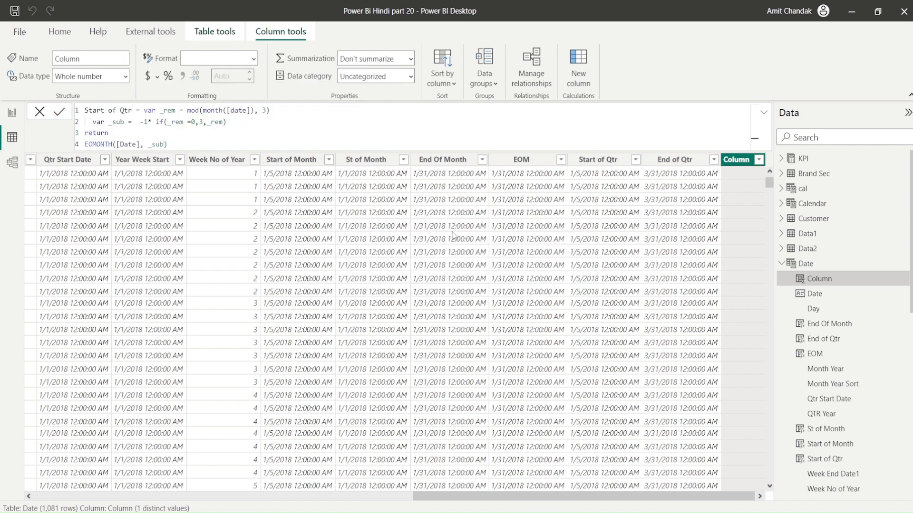
Rename the column to Start of Qtr 1 in the formula and add +1 to the EOMONTH result
click(134, 111)
text(1)
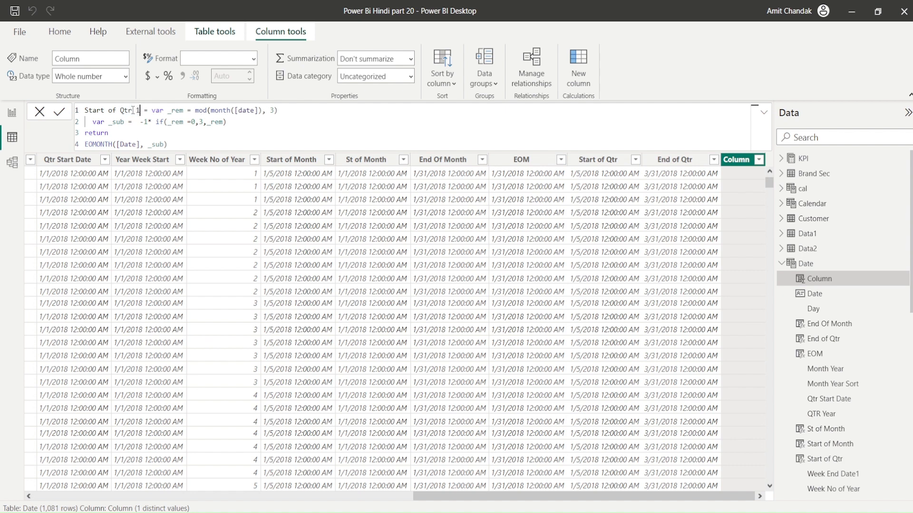
key(Return)
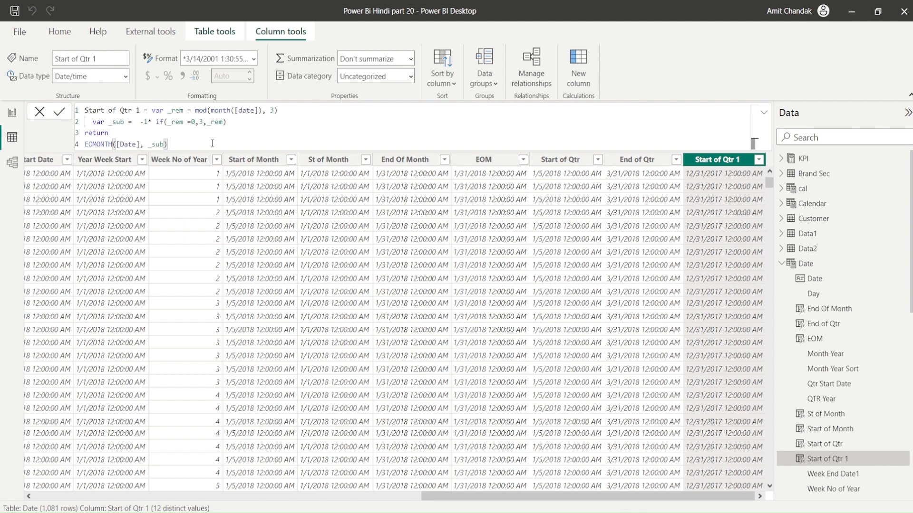
text(+1)
key(Return)
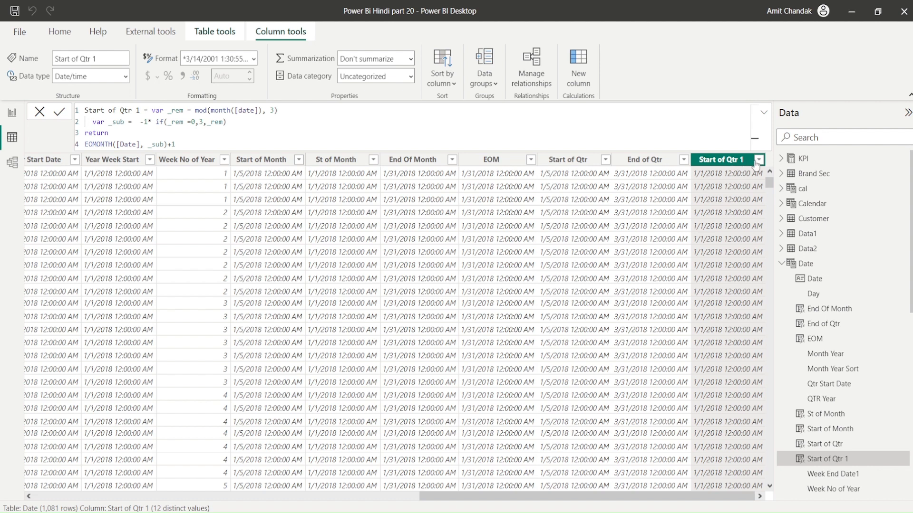
Check the distinct dates of the Start of Qtr 1 column and compare its rows with Start of Qtr
click(759, 161)
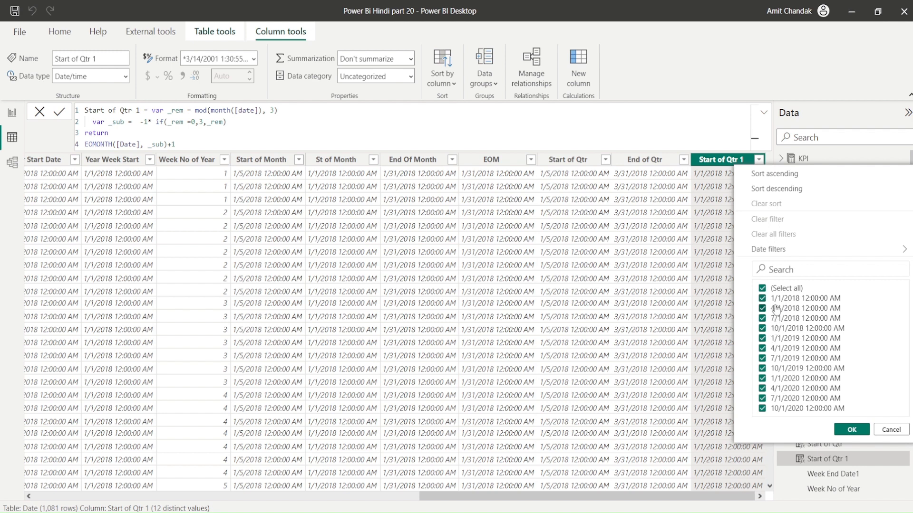
click(715, 292)
scroll(714, 294, down, 10)
scroll(715, 293, down, 20)
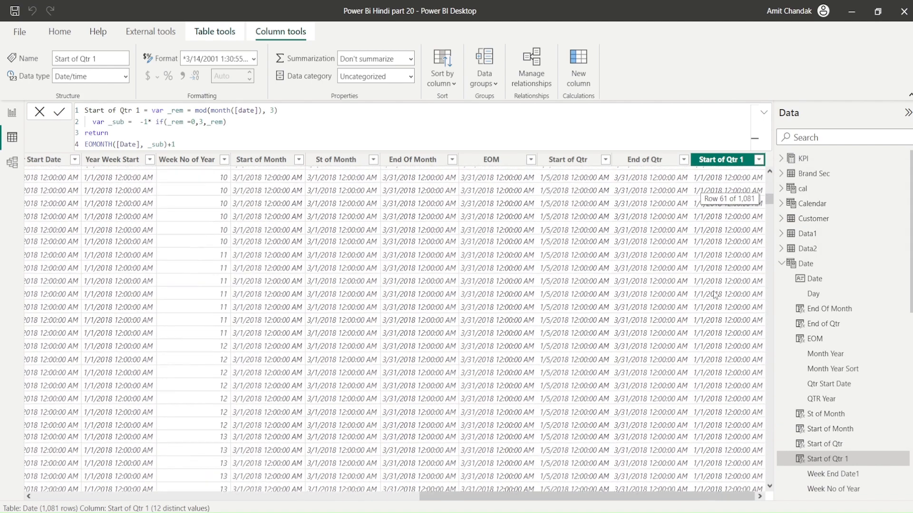
scroll(705, 283, up, 15)
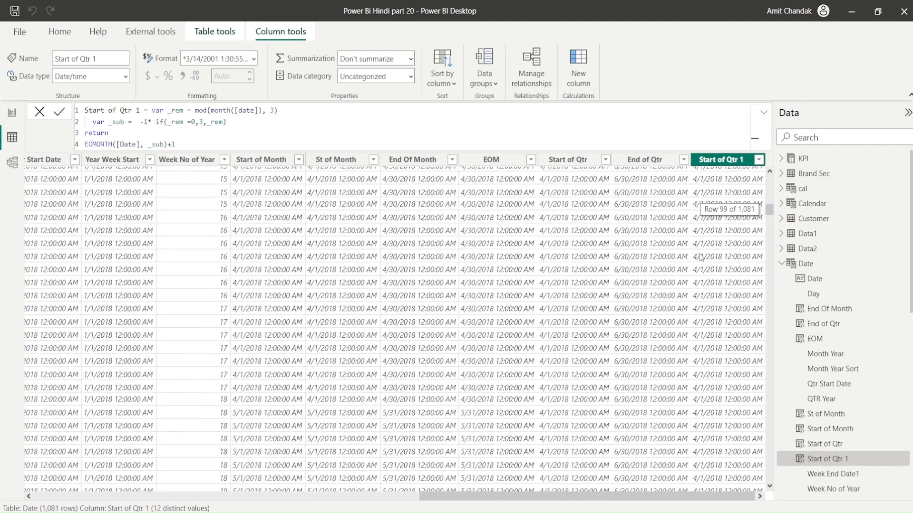
scroll(717, 265, up, 19)
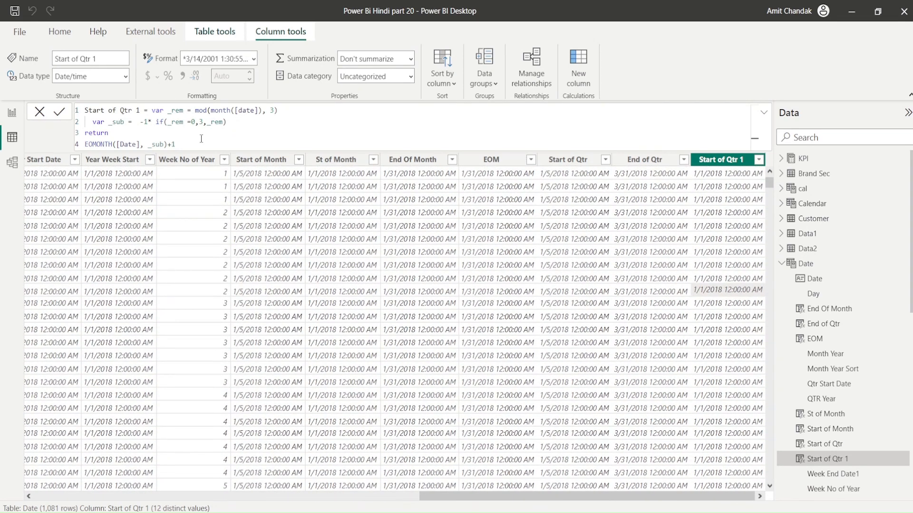
Copy the complete Start of Qtr 1 formula into another new calculated column of the Date table
drag(201, 143, 70, 102)
key(ctrl+c)
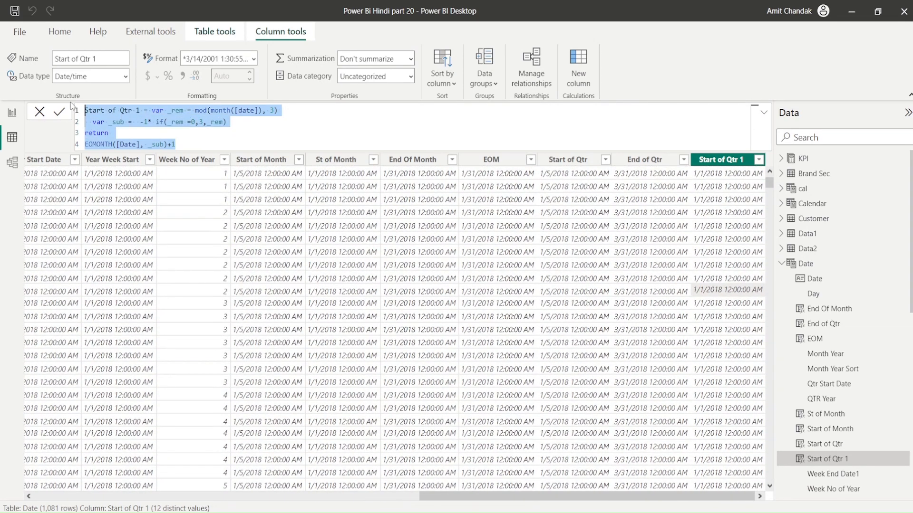
click(333, 142)
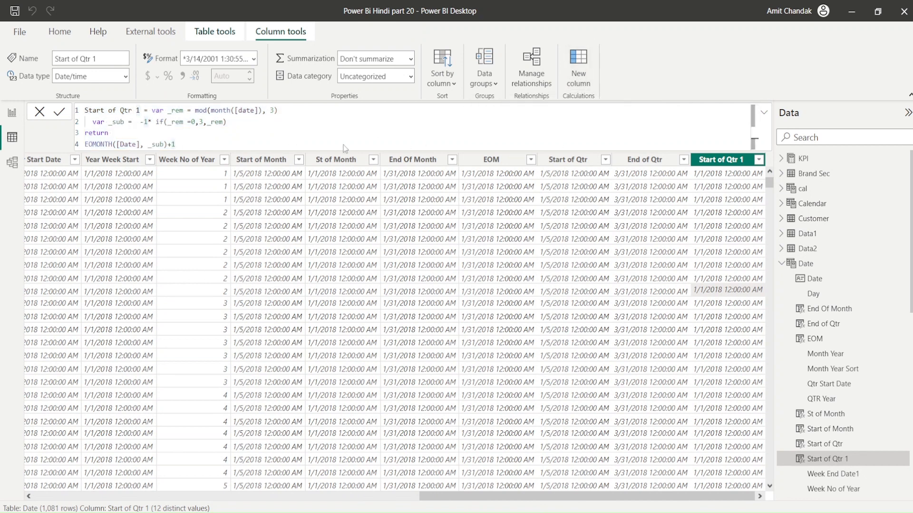
key(Return)
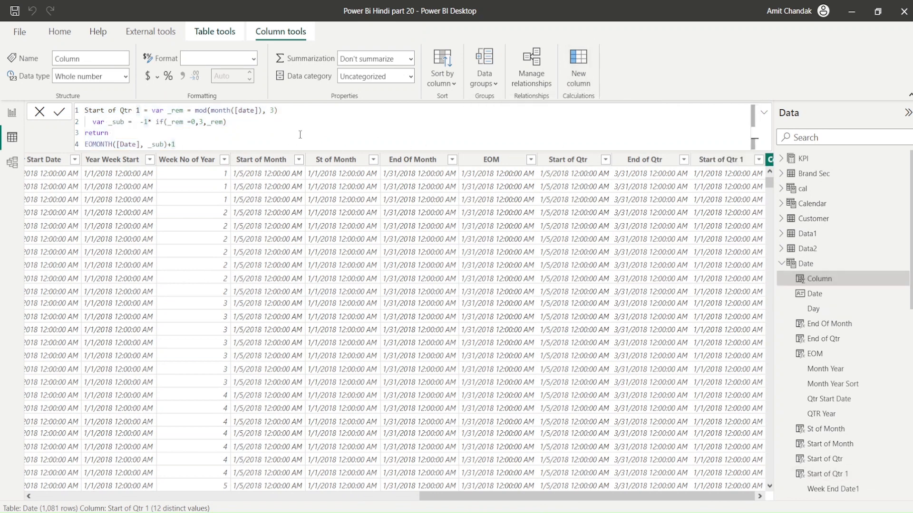
key(ctrl+v)
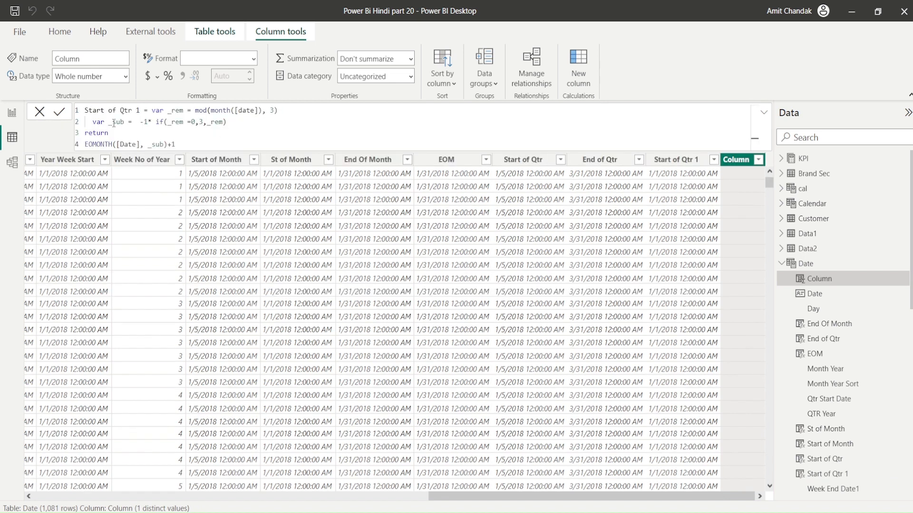
Change the new column's name in the pasted formula to End of Qtr 1
double_click(99, 110)
text(End)
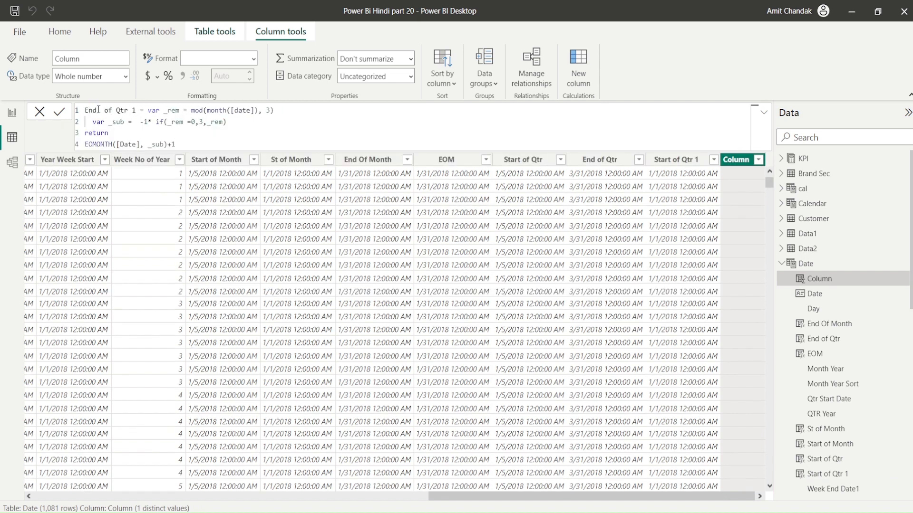
key(Delete)
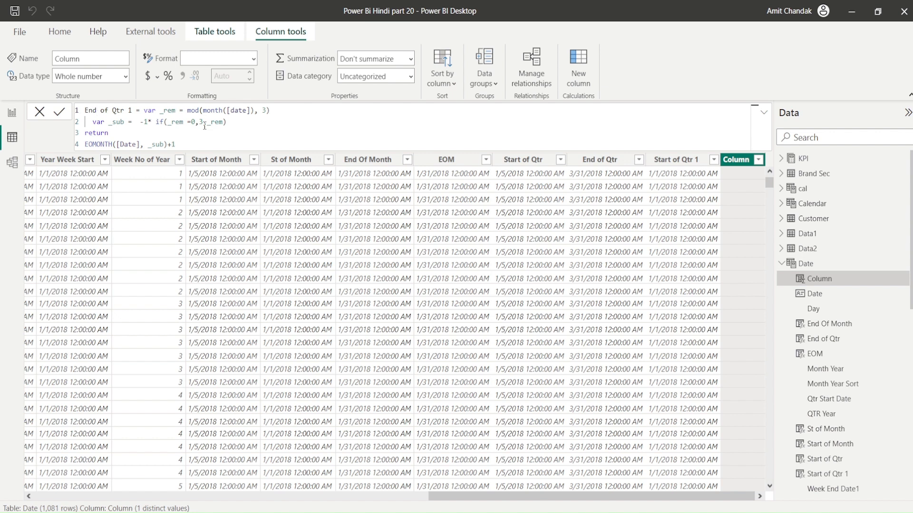
Change _sub to 3-1* if(_rem =0,3,_rem), remove the +1 after EOMONTH, and commit the End of Qtr 1 formula
click(140, 122)
text(3)
click(182, 145)
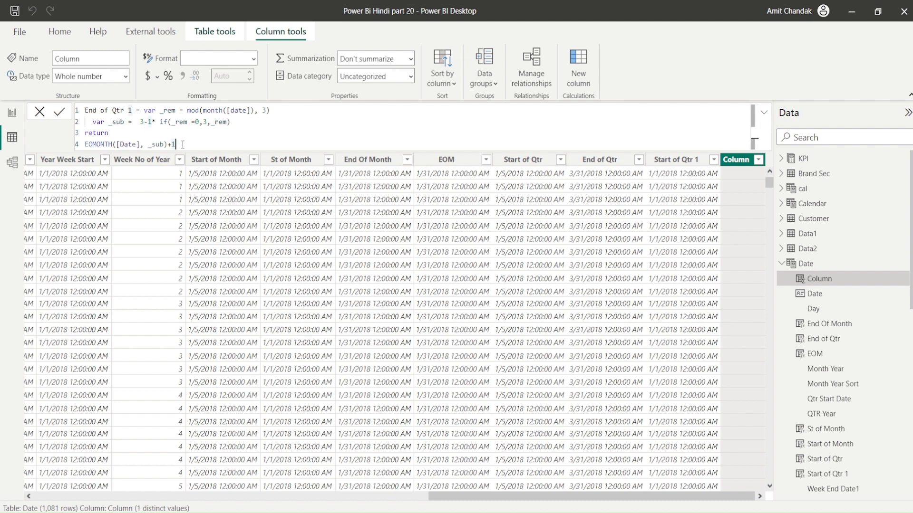
key(BackSpace)
key(BackSpace)
drag(252, 125, 152, 122)
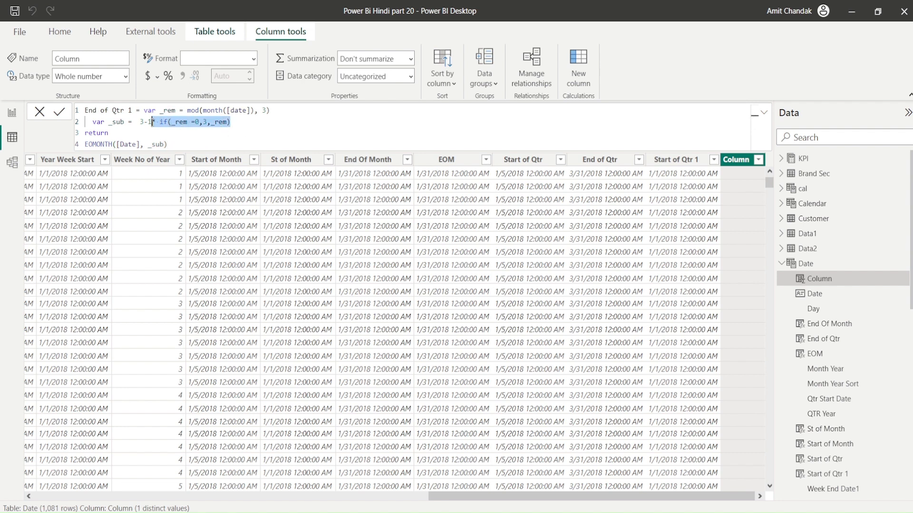
click(239, 125)
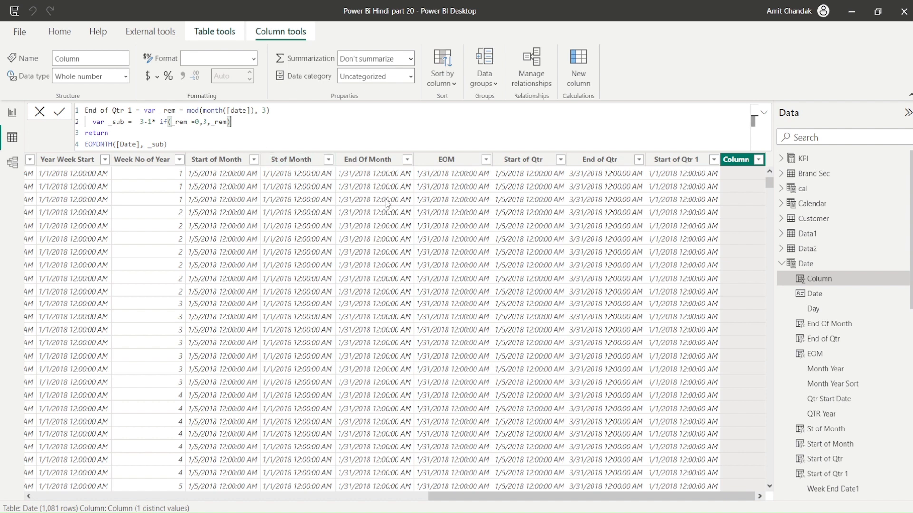
key(Return)
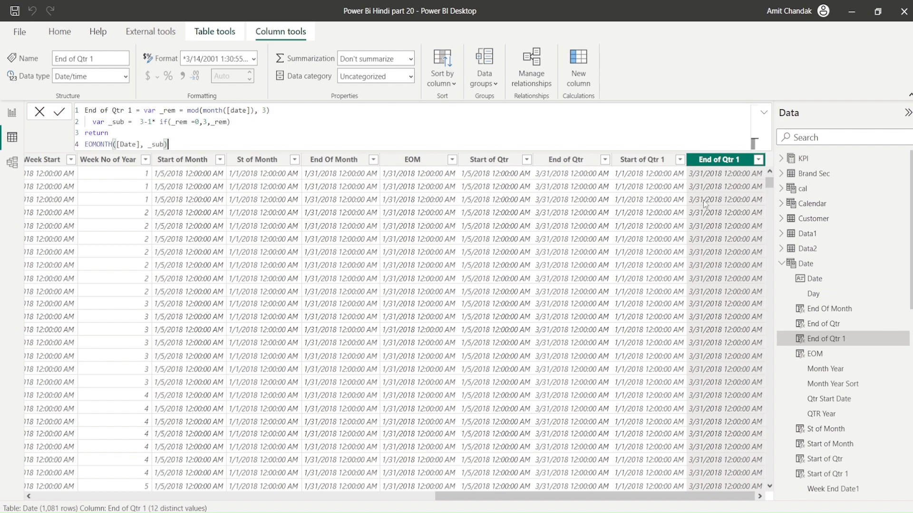
Compare the End of Qtr 1 rows with End of Qtr and check the column's distinct dates
scroll(703, 276, down, 4)
scroll(694, 339, down, 20)
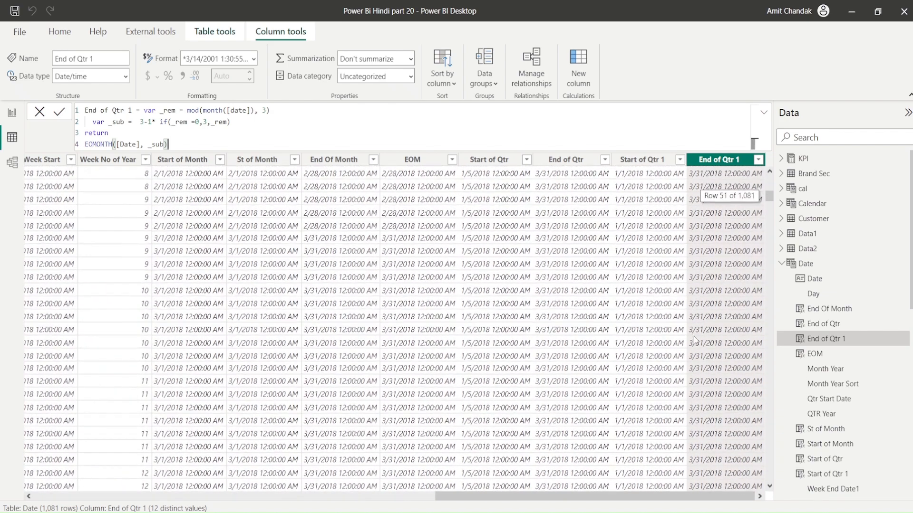
scroll(694, 340, down, 20)
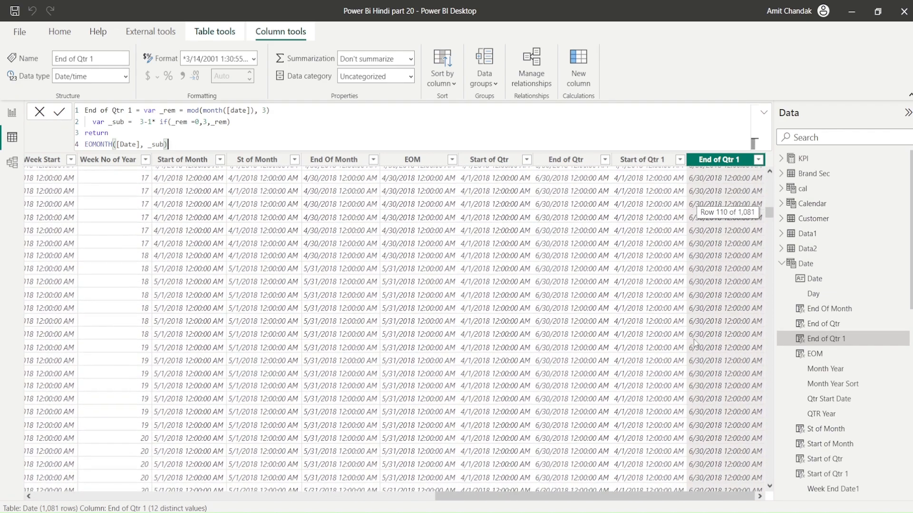
scroll(694, 340, down, 3)
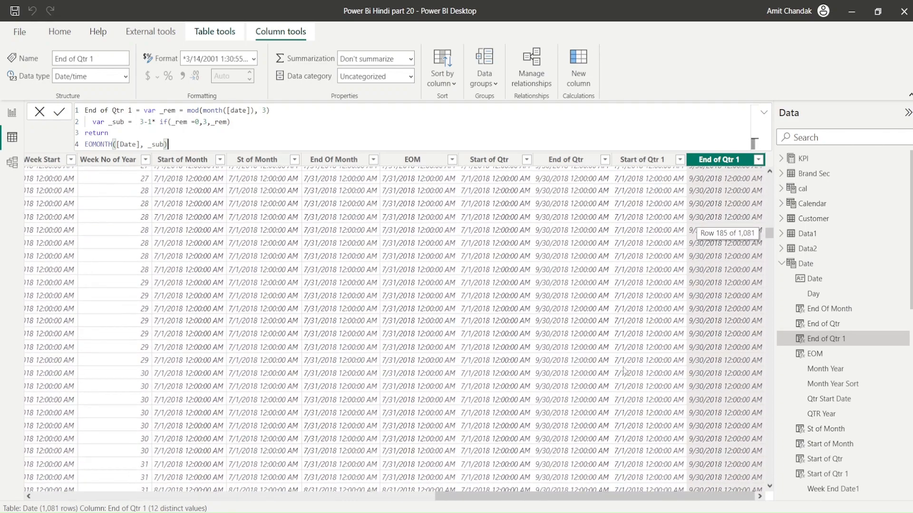
click(758, 160)
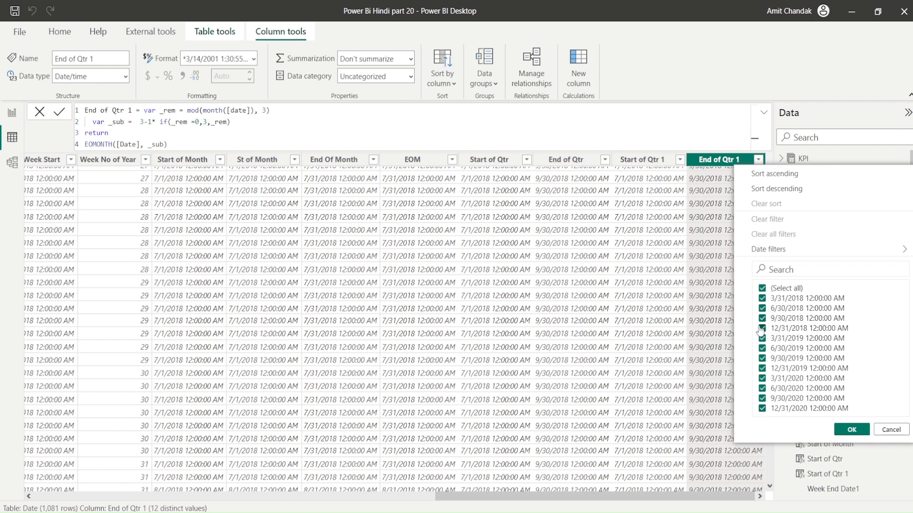
click(696, 211)
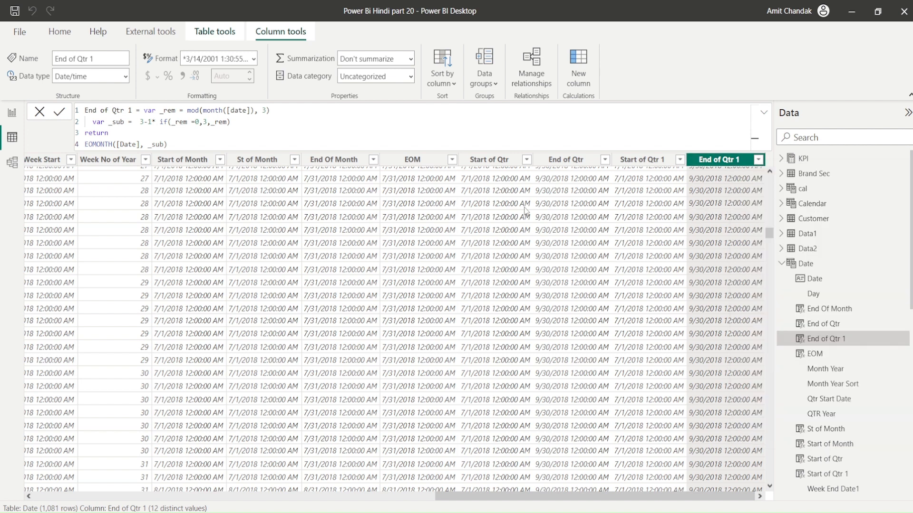